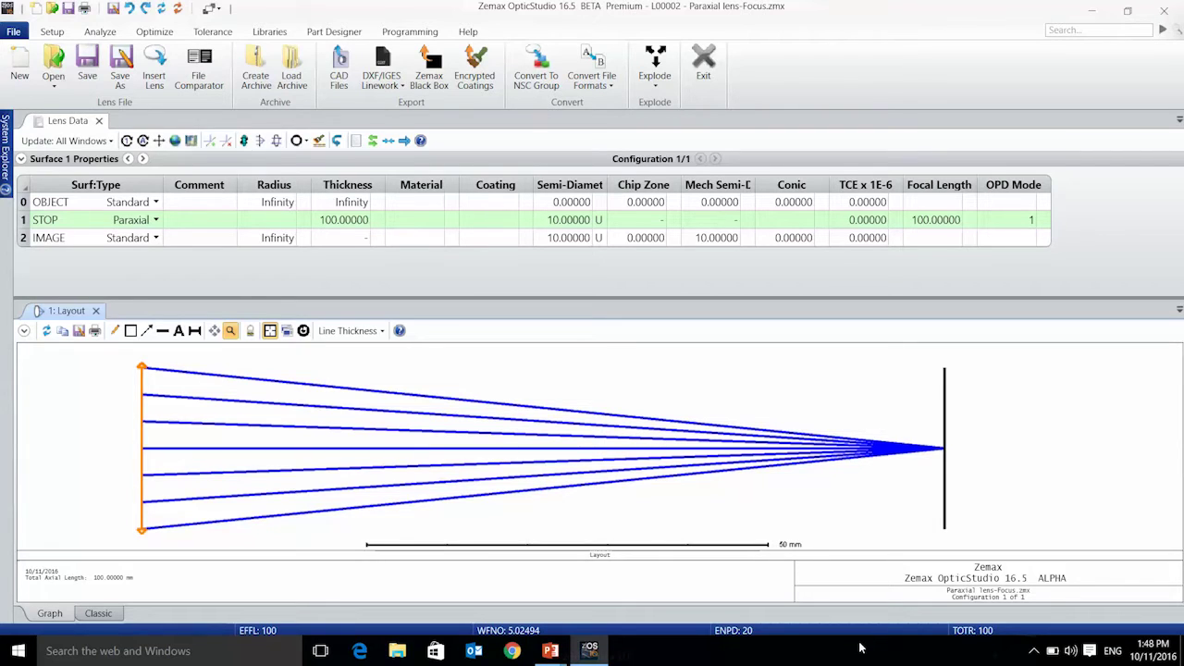
Bring up the Analyze commands with the Paraxial lens-Focus sample loaded
left_click(93, 35)
Add an OPD Fan and a Transverse Ray Fan, docking the ray fan beside the OPD fan
left_click(211, 85)
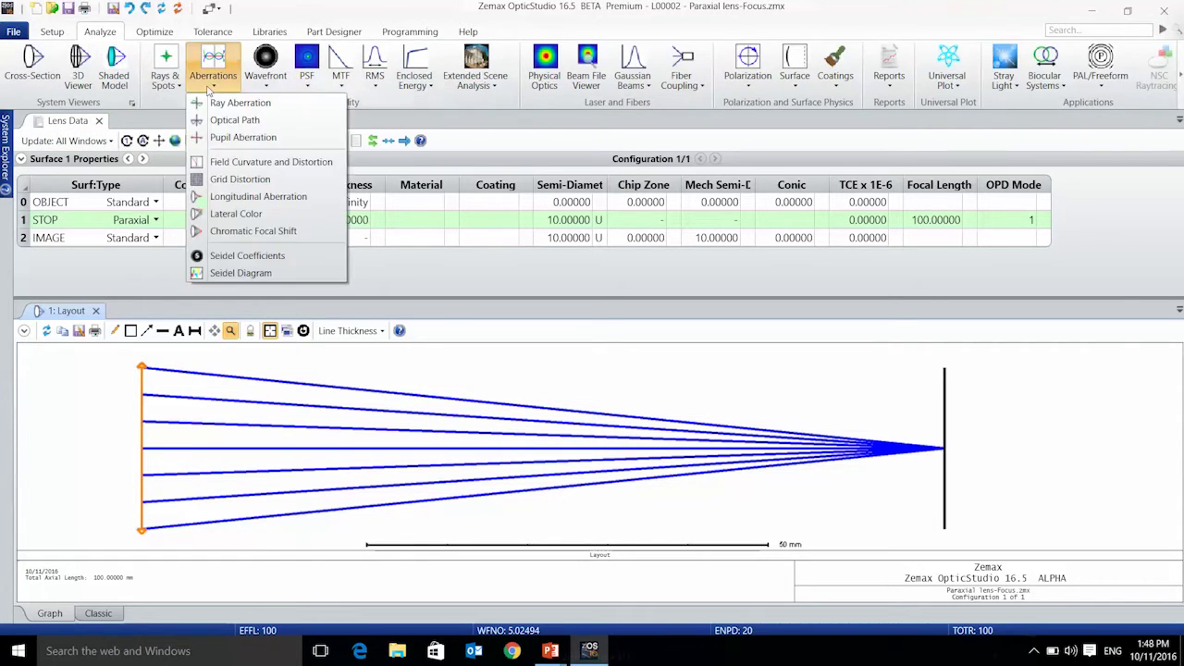
left_click(215, 121)
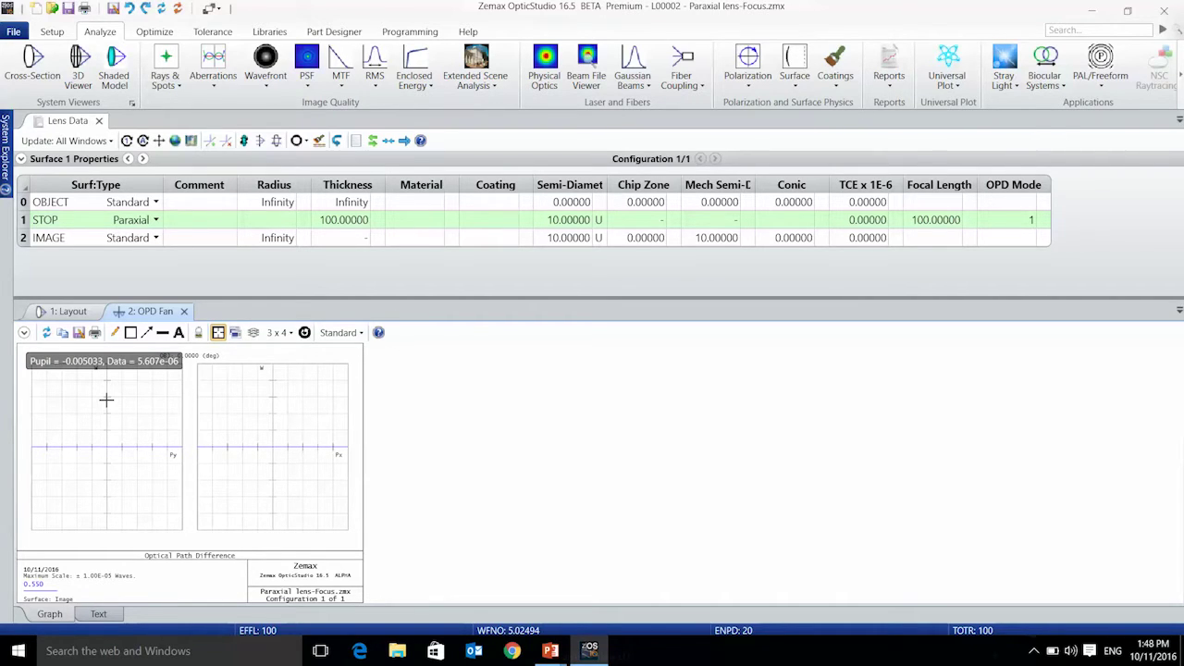
left_click(164, 74)
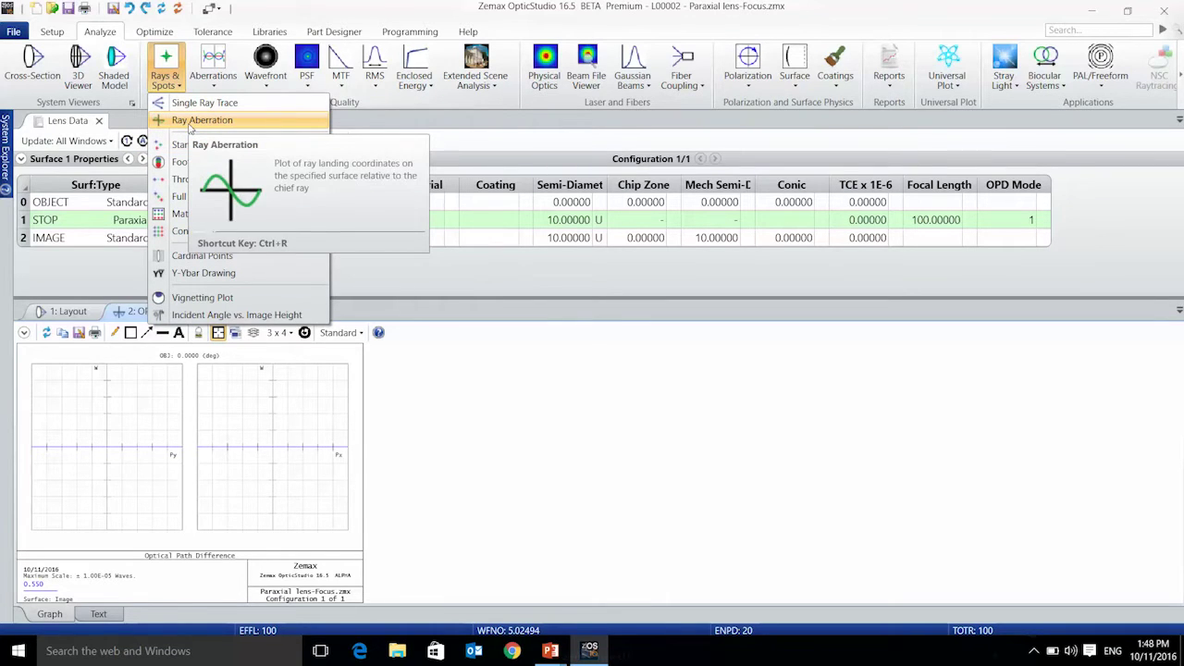
left_click(199, 120)
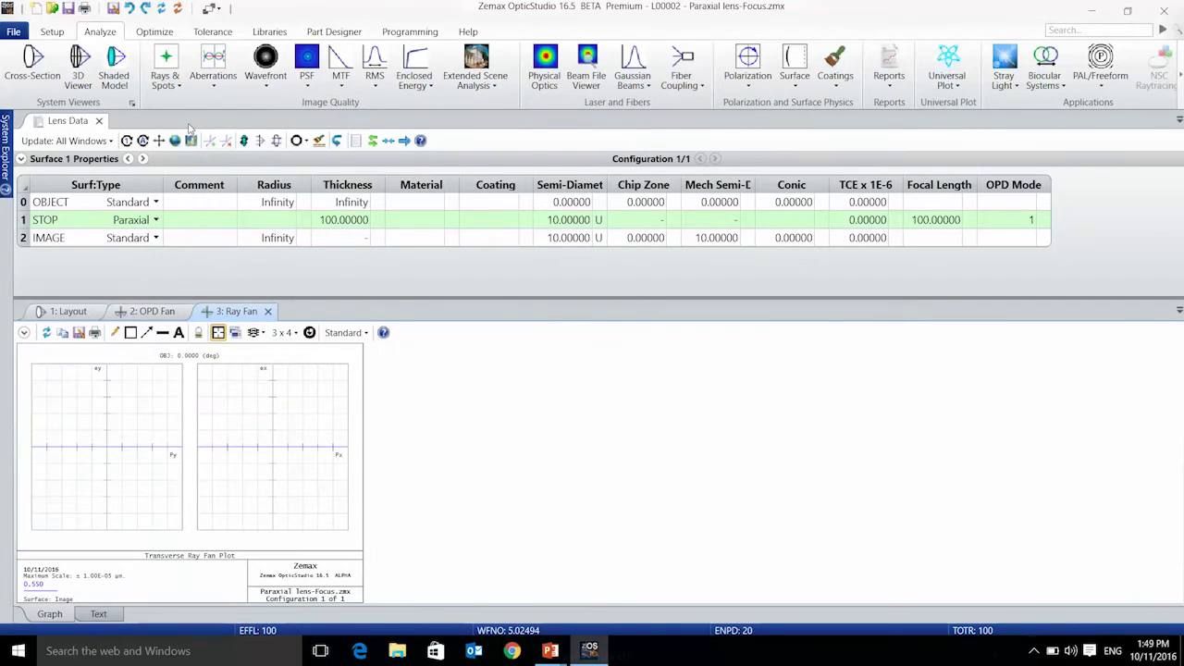
left_click_drag(221, 316, 622, 460)
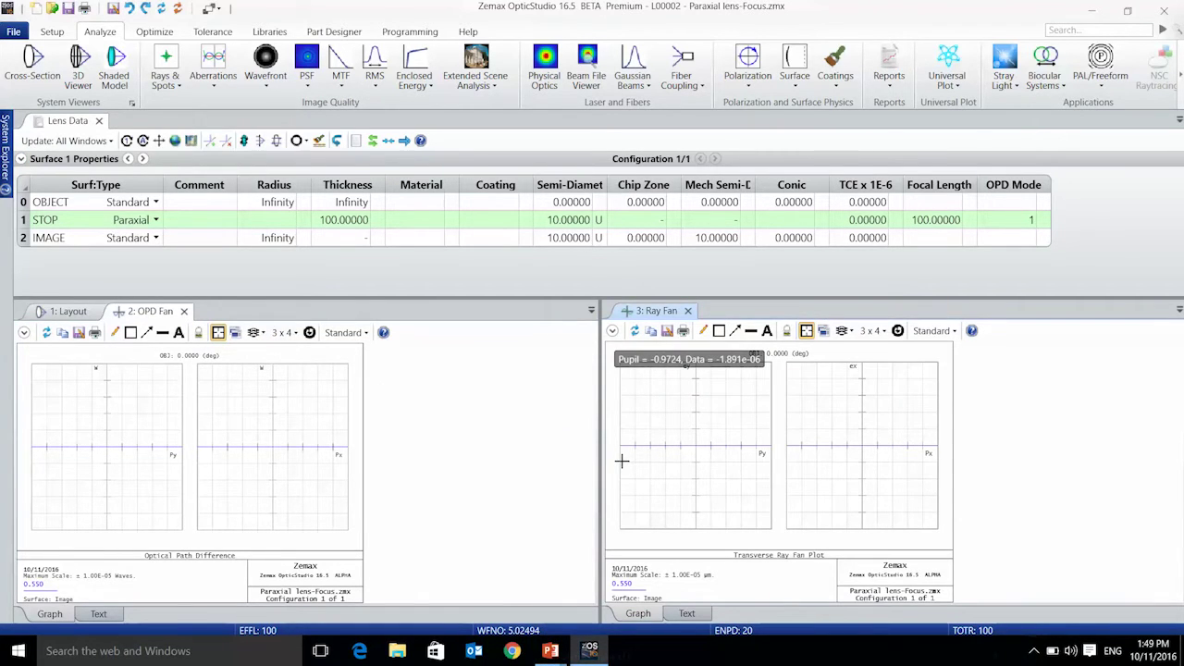
Add an Image Simulation analysis using Demo picture - 640 x 480.bmp as the source image
left_click(494, 81)
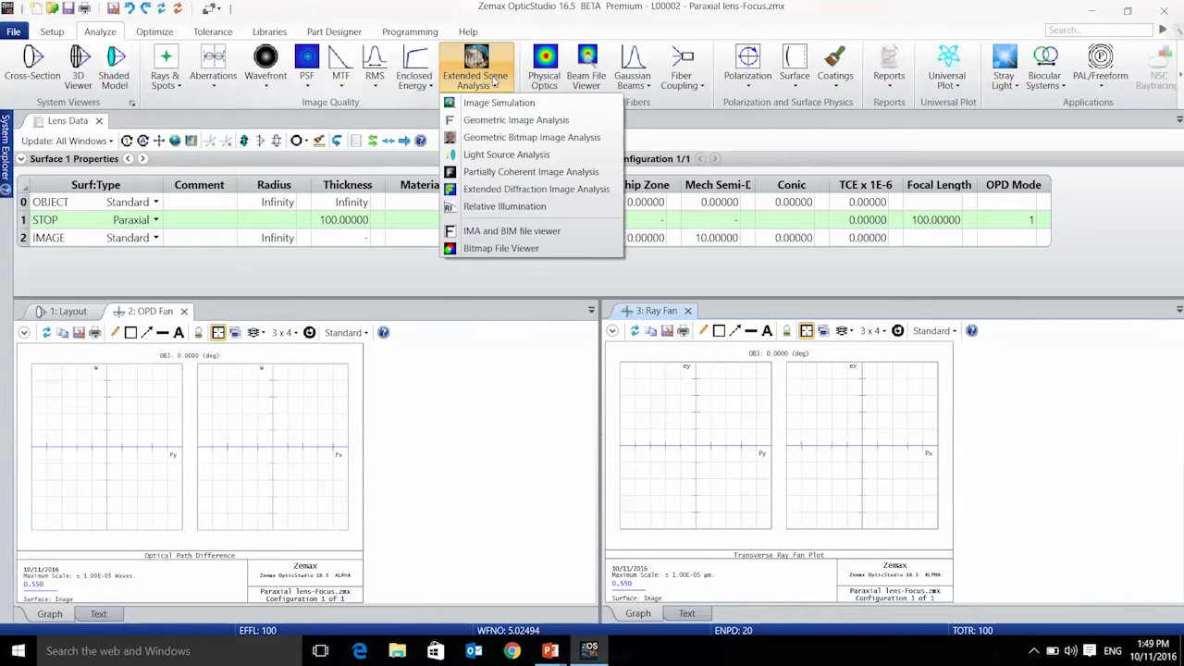
left_click(499, 103)
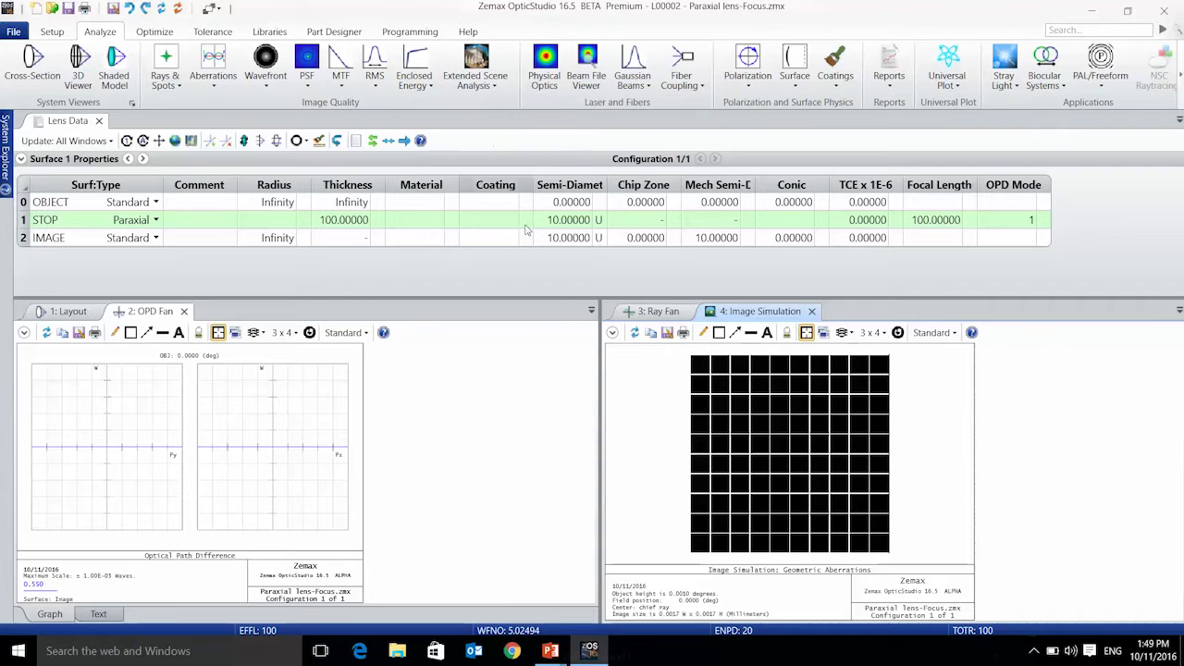
left_click(611, 334)
left_click(754, 380)
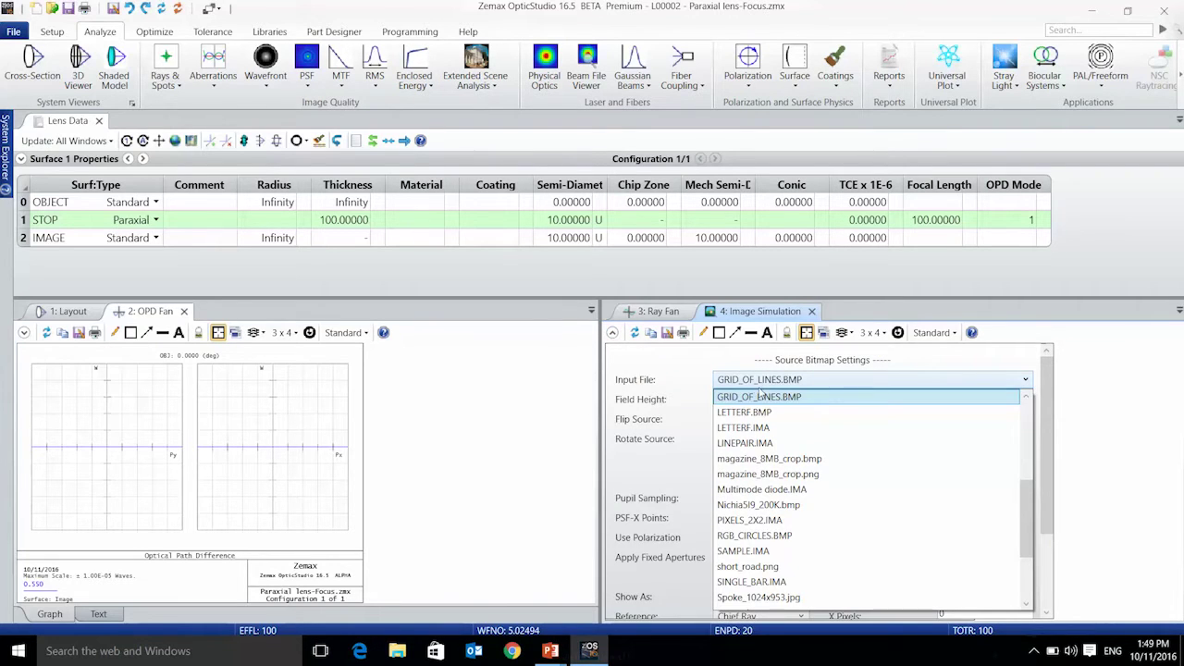
scroll(796, 490, "up", 5)
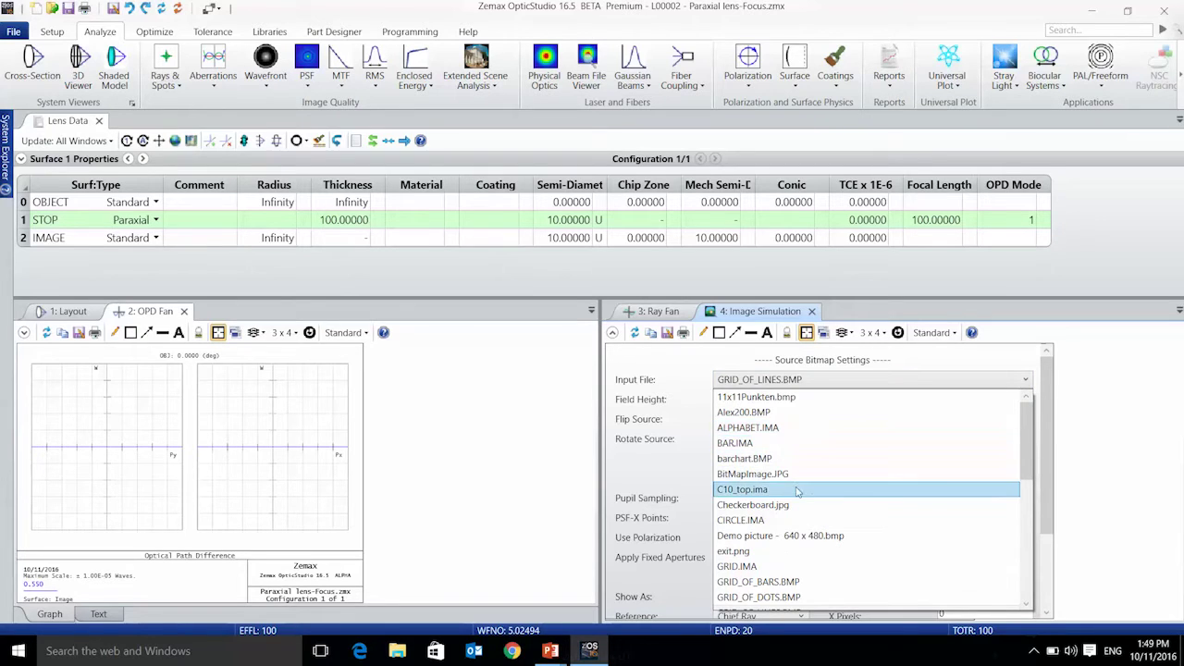
left_click(807, 537)
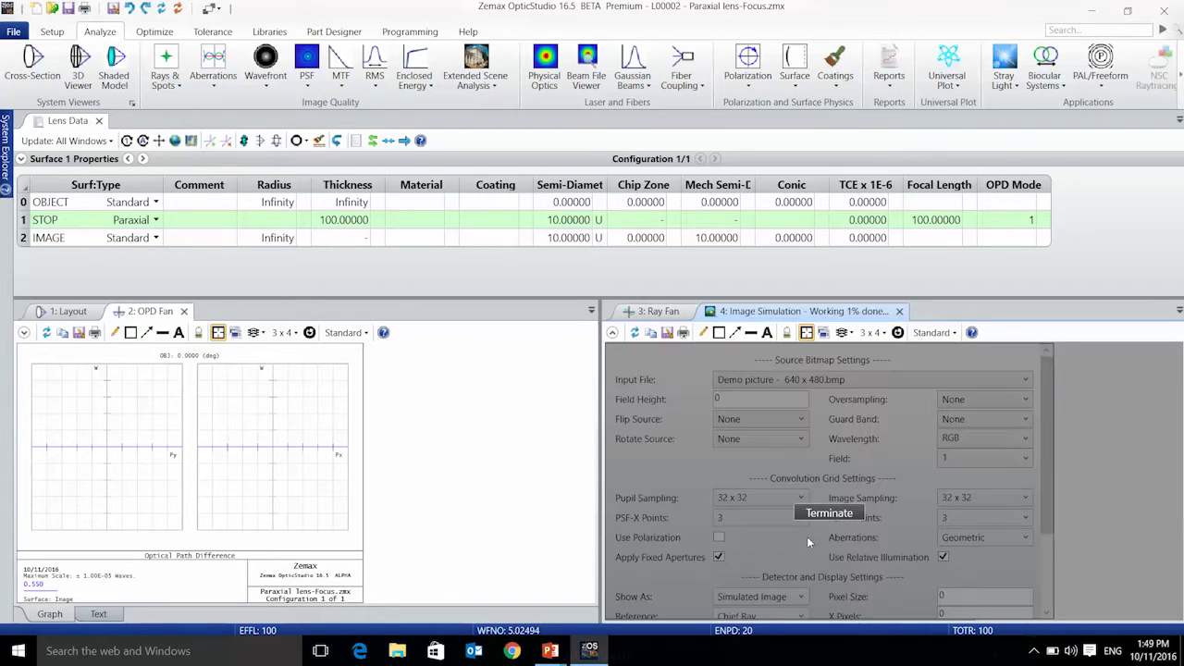
Set the simulation Field Height to 28, rerun it, and enlarge the analysis panes
double_click(723, 396)
type("28")
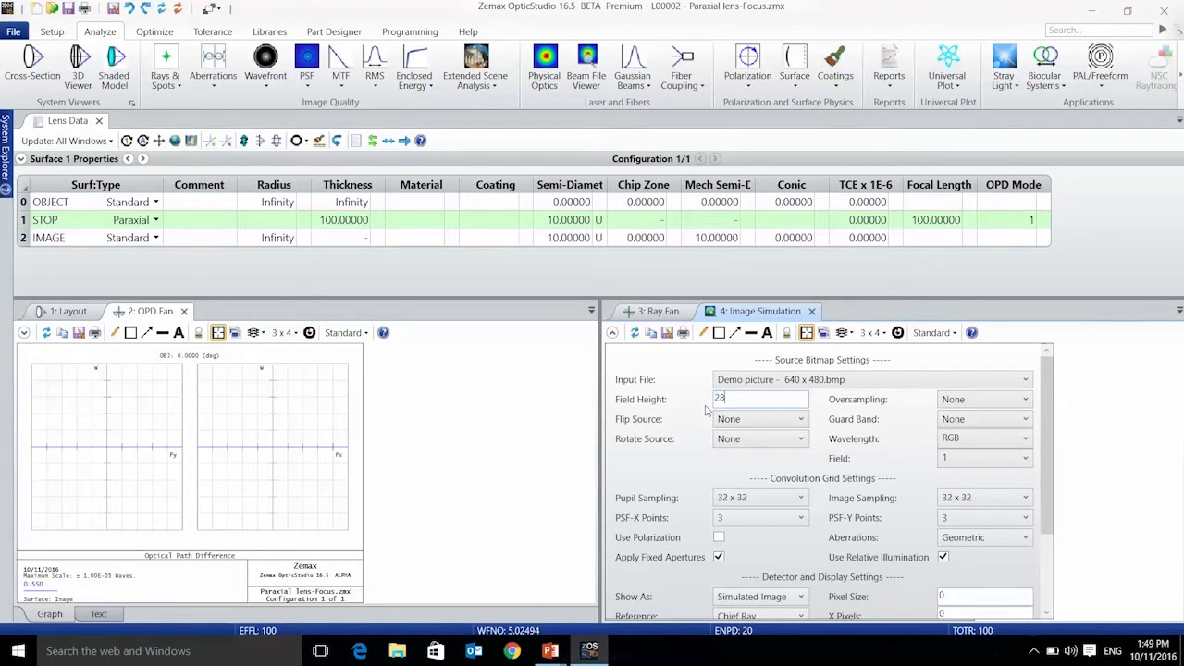
scroll(689, 412, "down", 2)
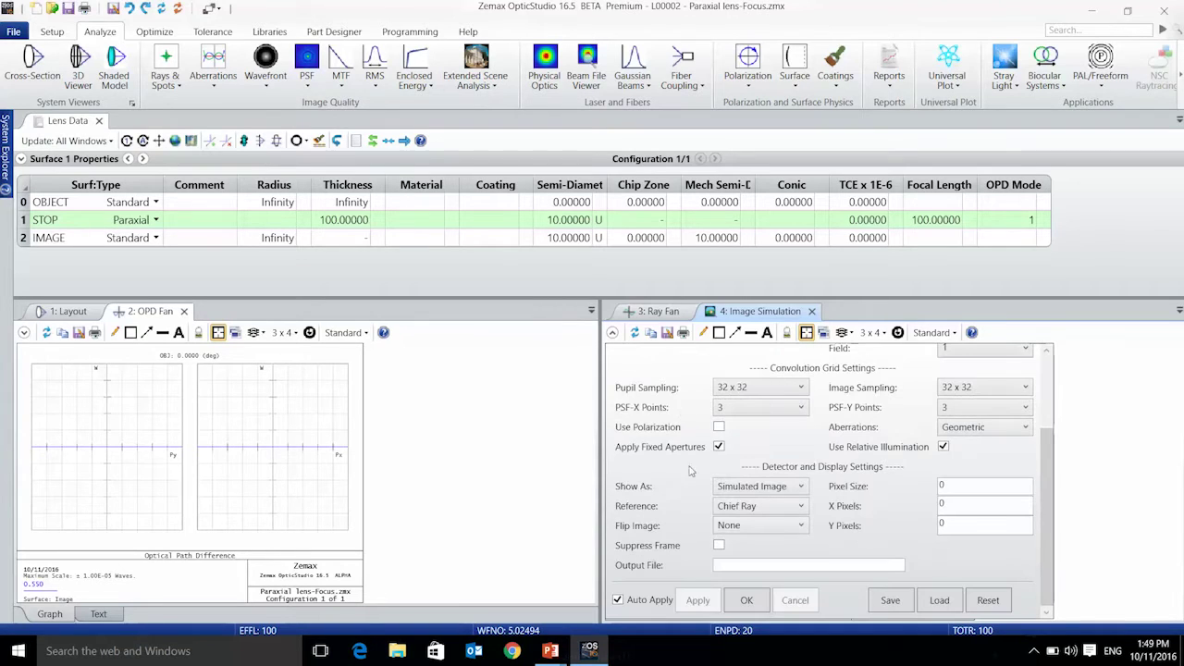
left_click(746, 600)
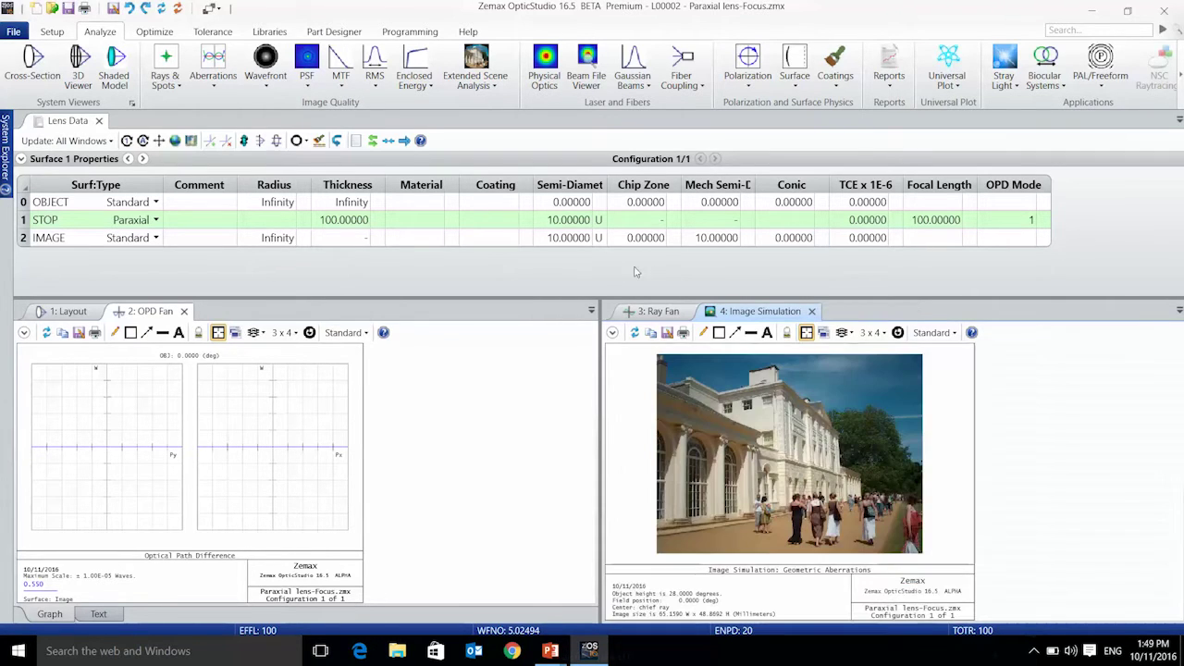
left_click_drag(593, 300, 591, 272)
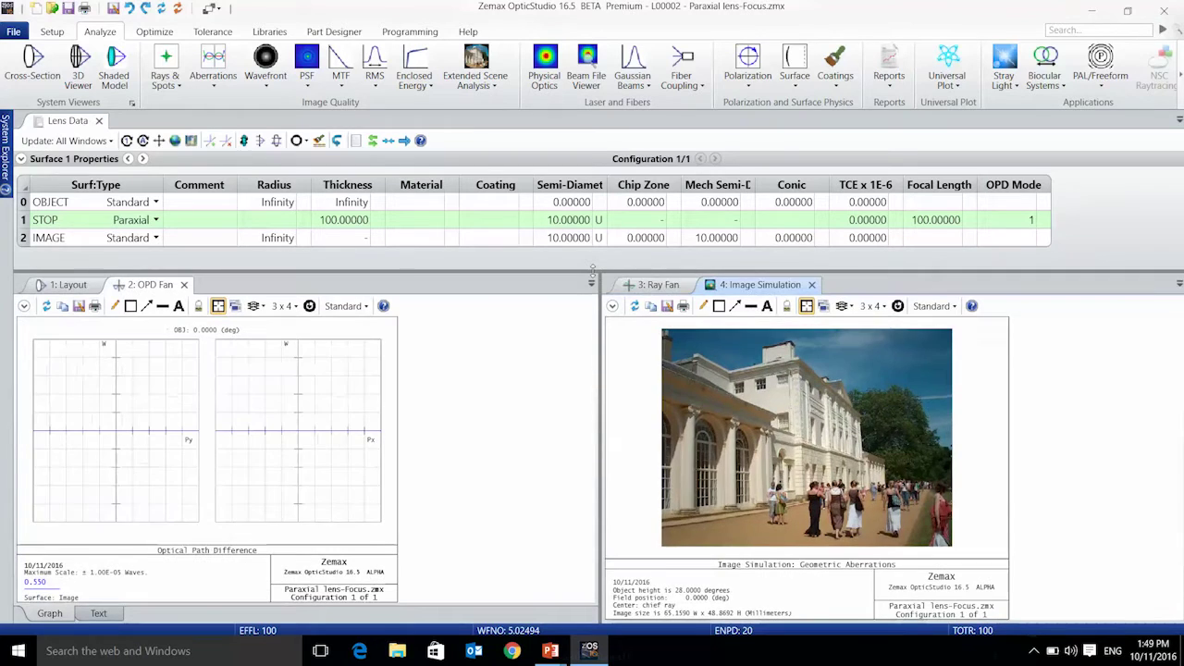
left_click(658, 285)
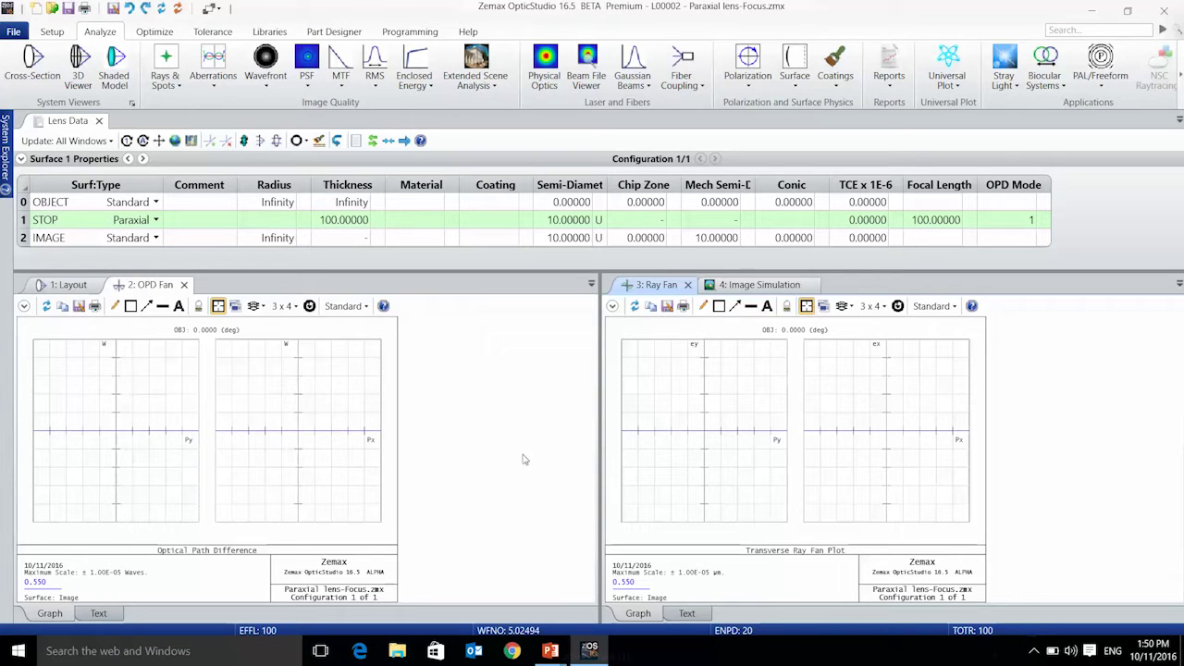
Increase the stop surface thickness by +10 to 110 mm, with the layout shown on the left
left_click(335, 223)
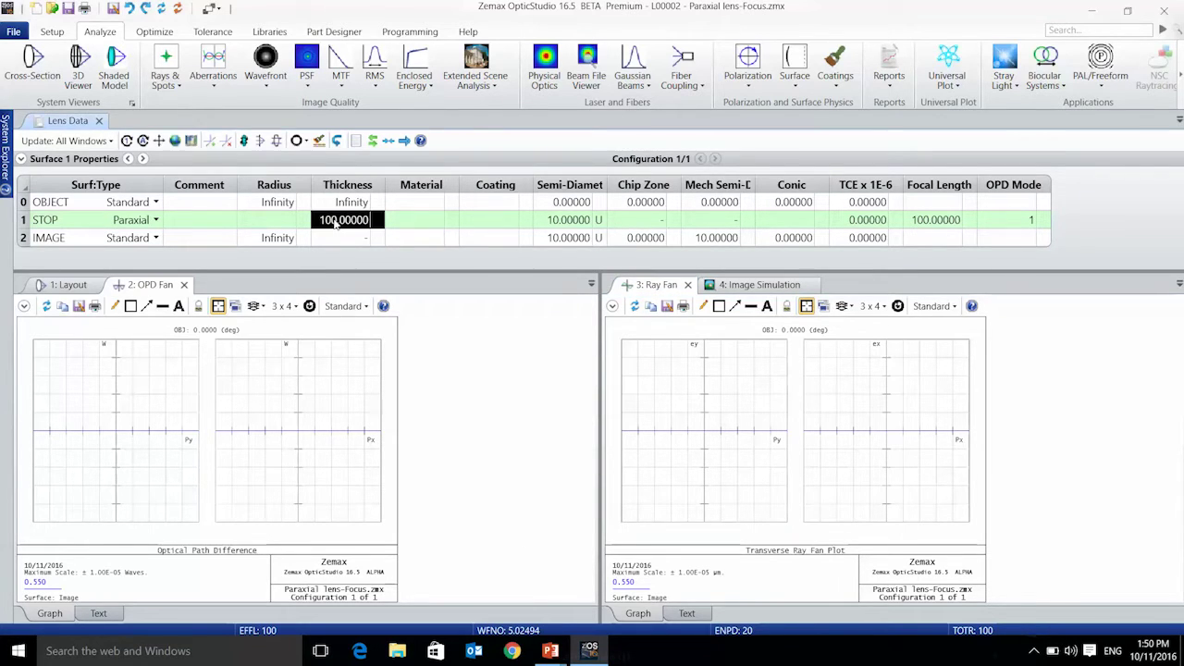
type("+10")
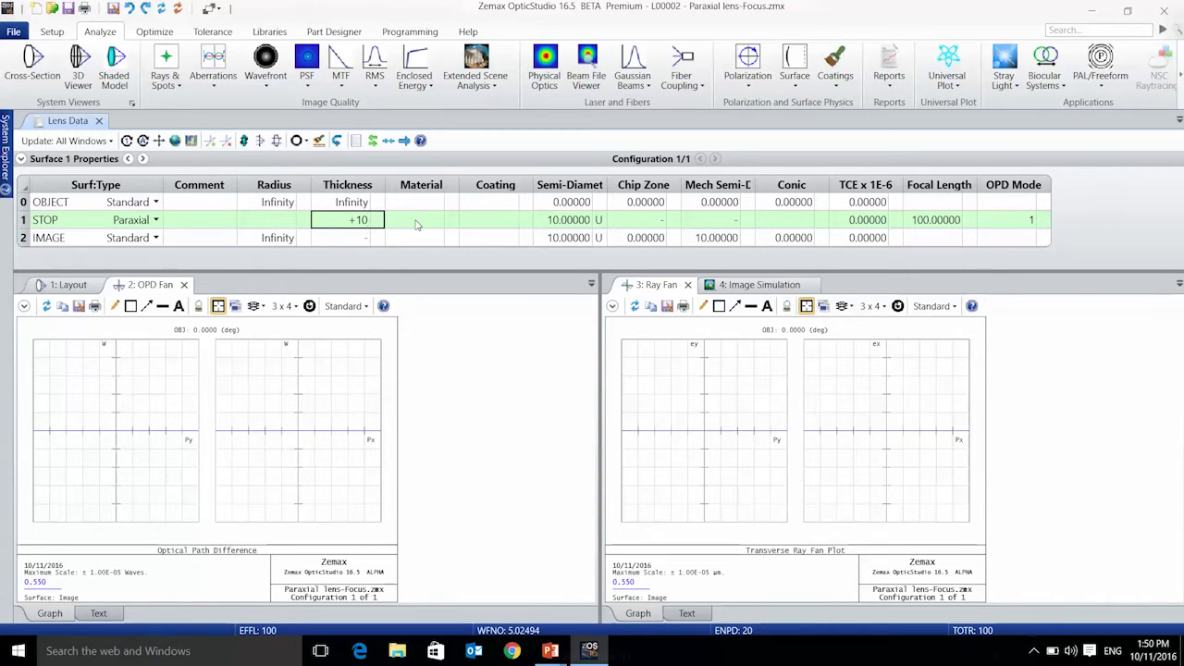
left_click(416, 224)
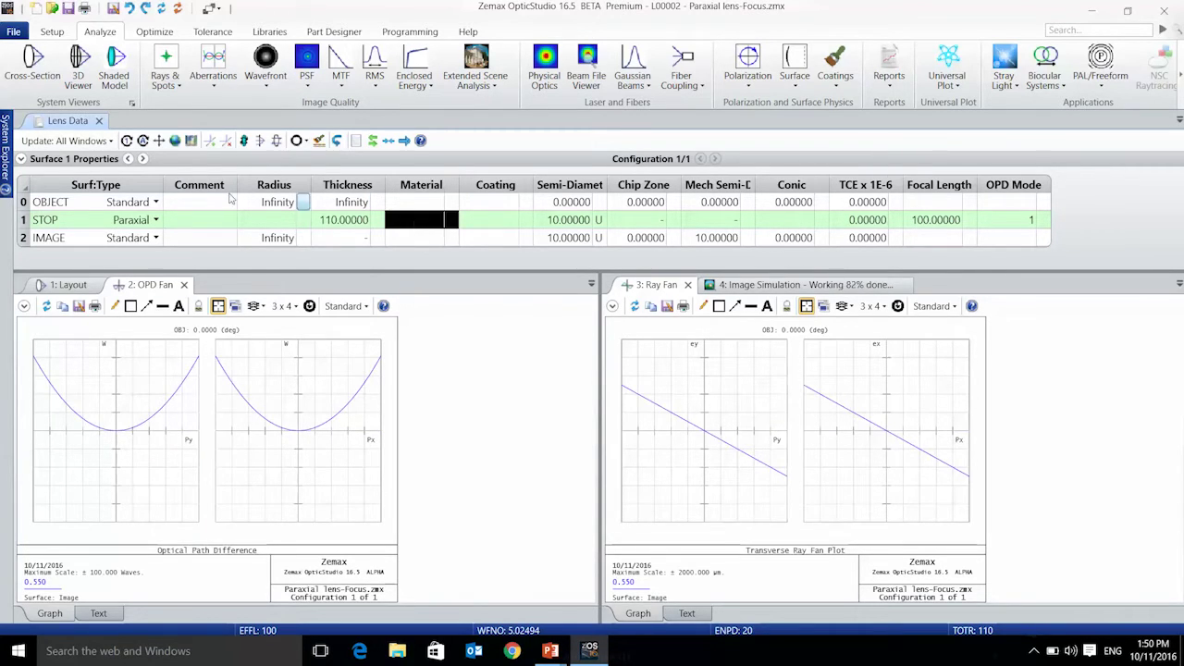
mouse_move(123, 462)
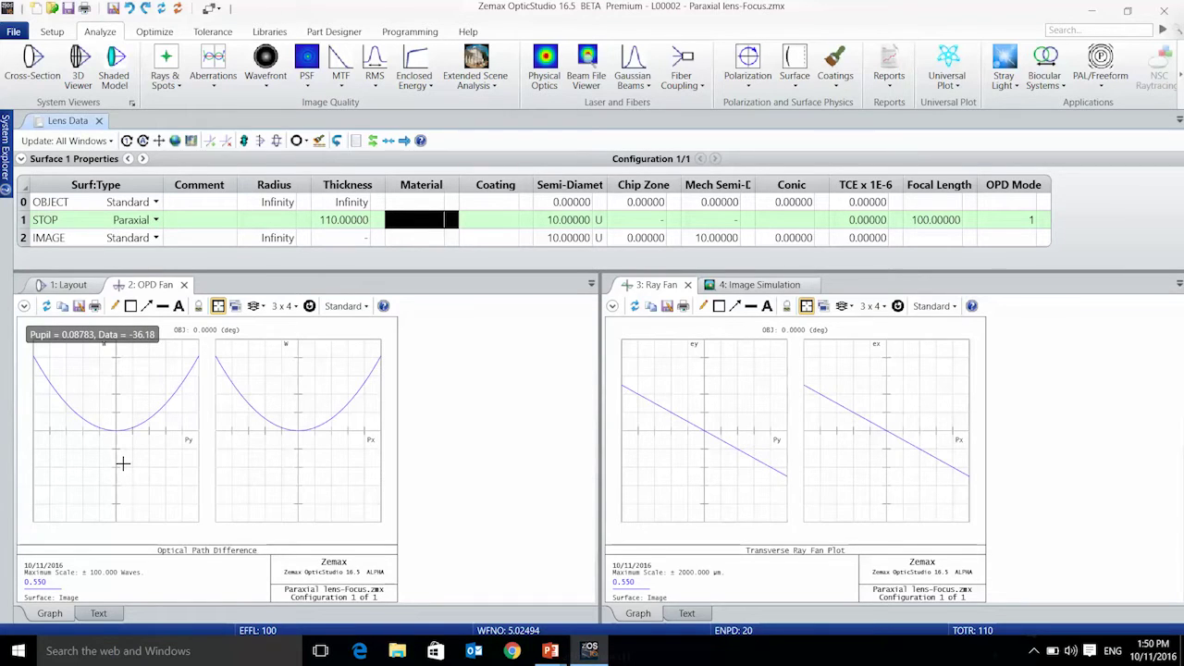
mouse_move(179, 432)
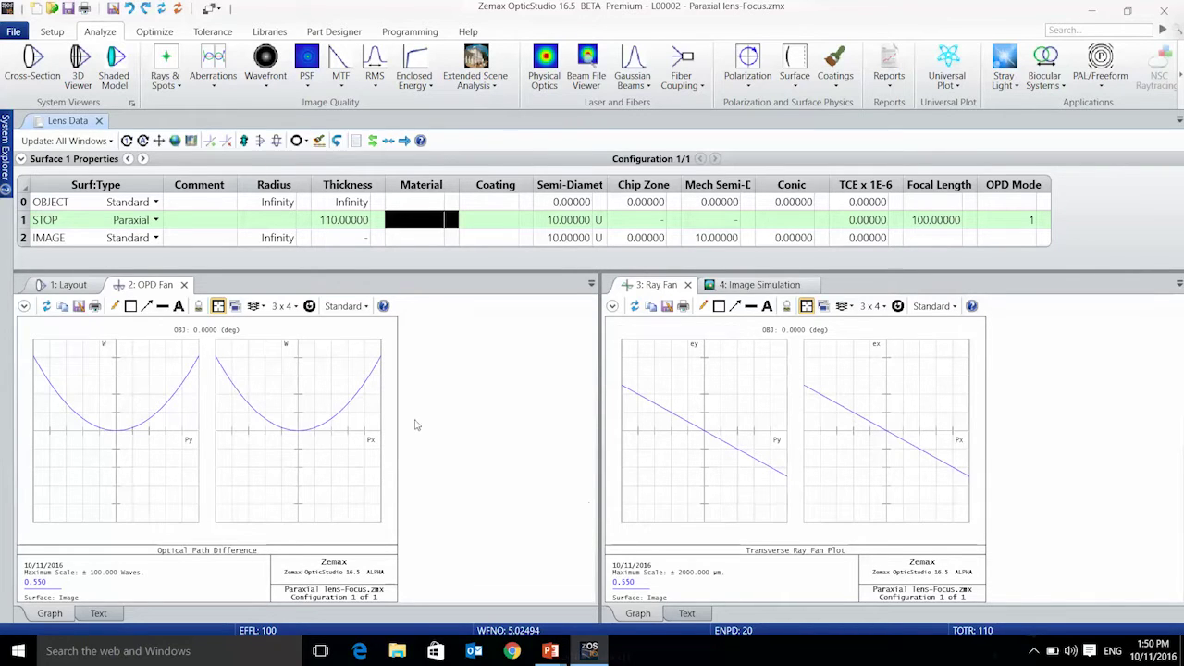
left_click(67, 284)
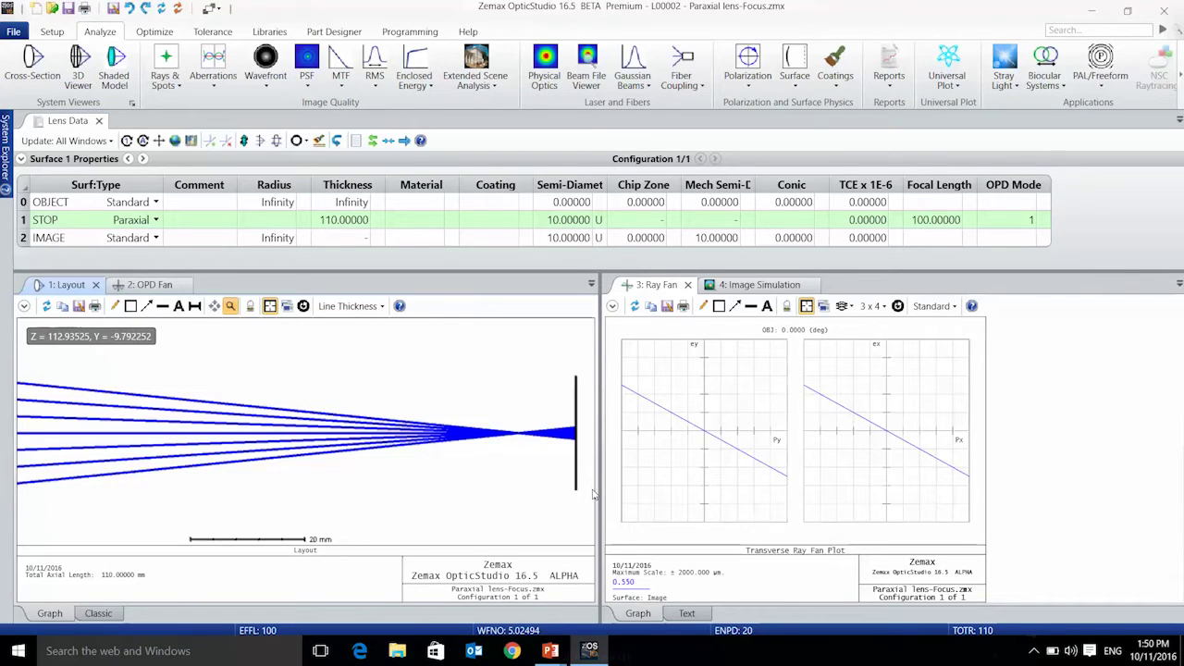
Compare the Image Simulation, OPD Fan and Ray Fan panes, ending on the blurred Image Simulation
left_click(757, 287)
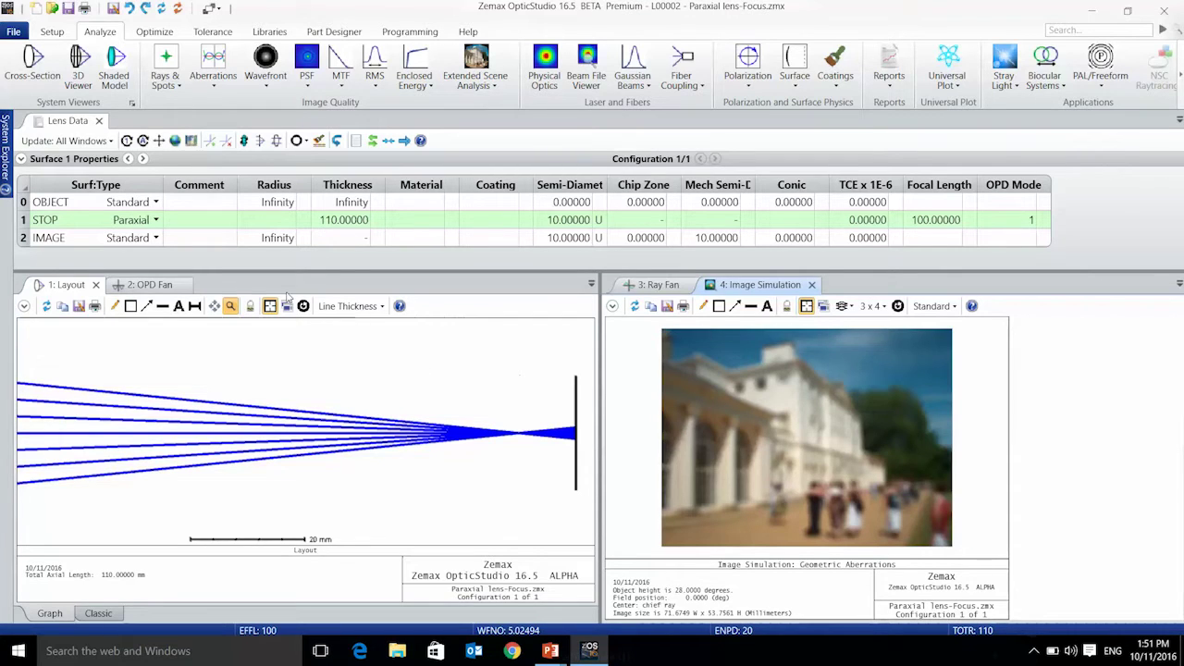
left_click(155, 285)
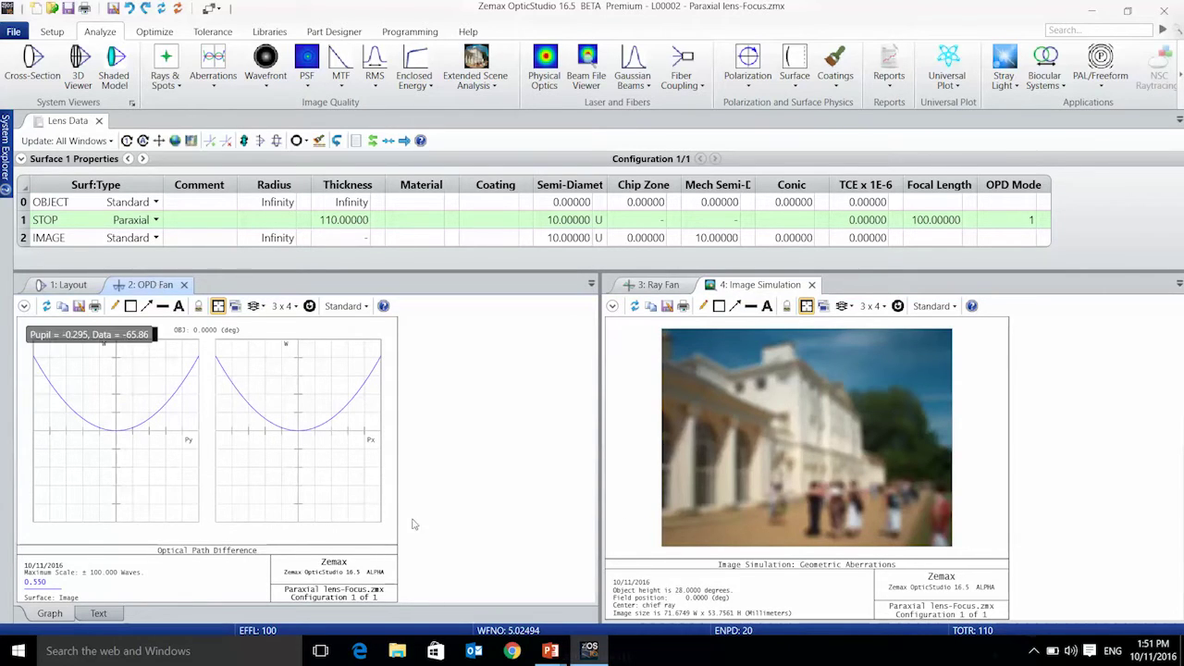
left_click(659, 287)
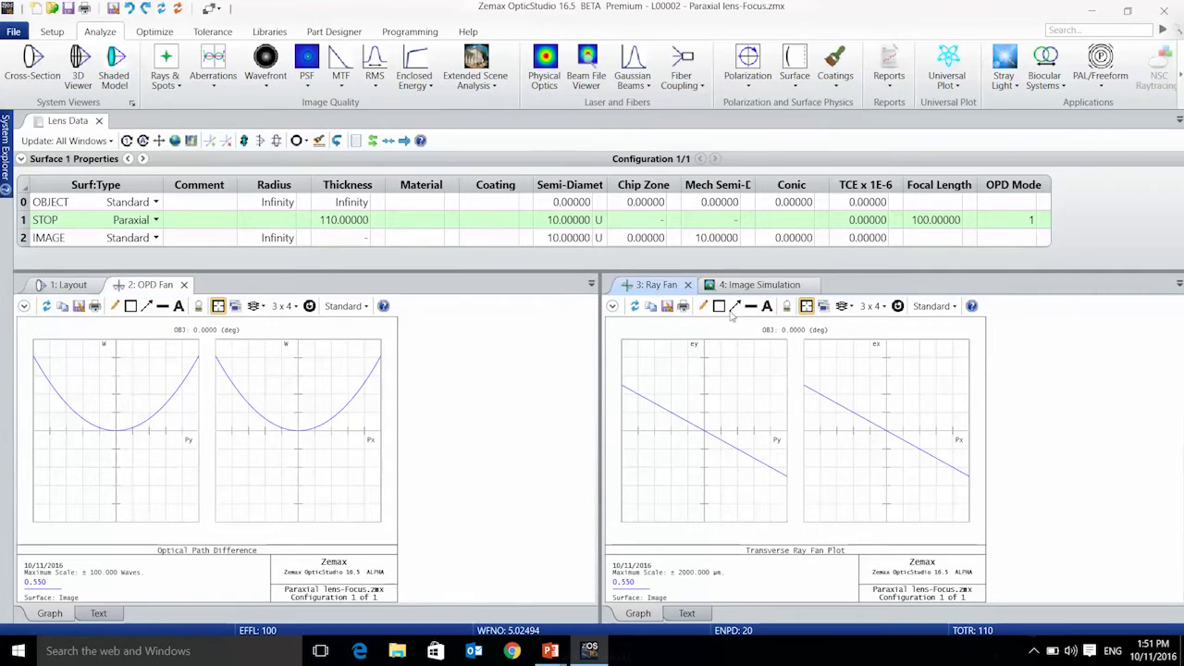
left_click(752, 289)
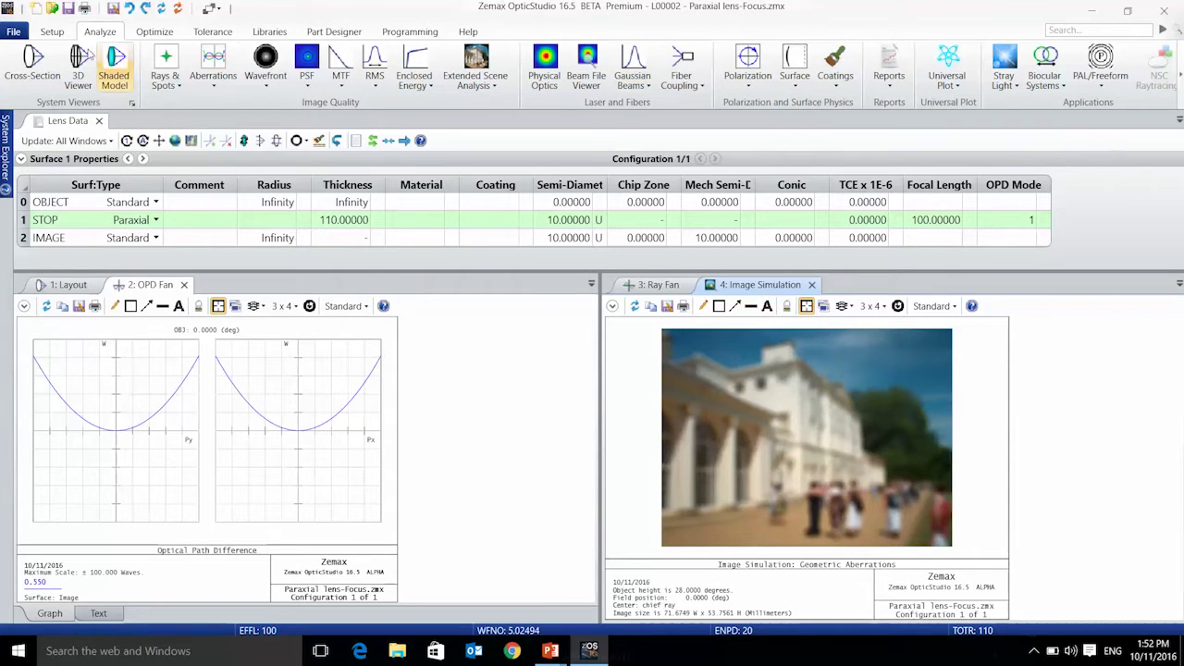
Load the Wide angle lens 100 degree field-Distortion archive from Desktop\Aberrations, discarding current changes
left_click(48, 34)
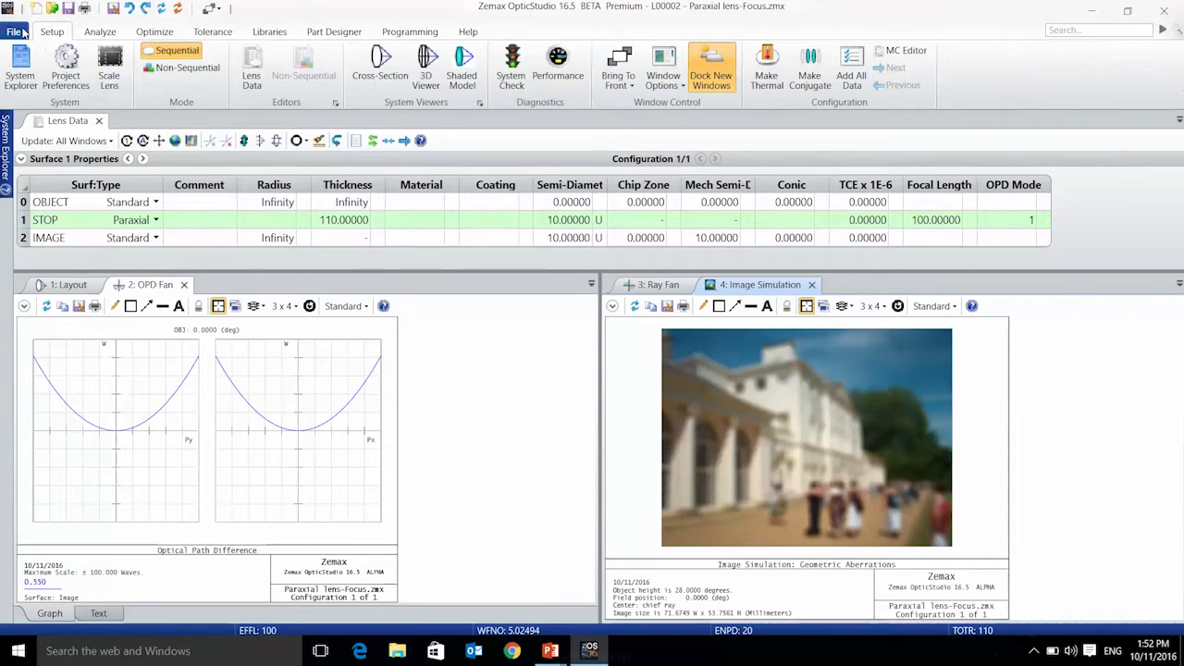
left_click(15, 32)
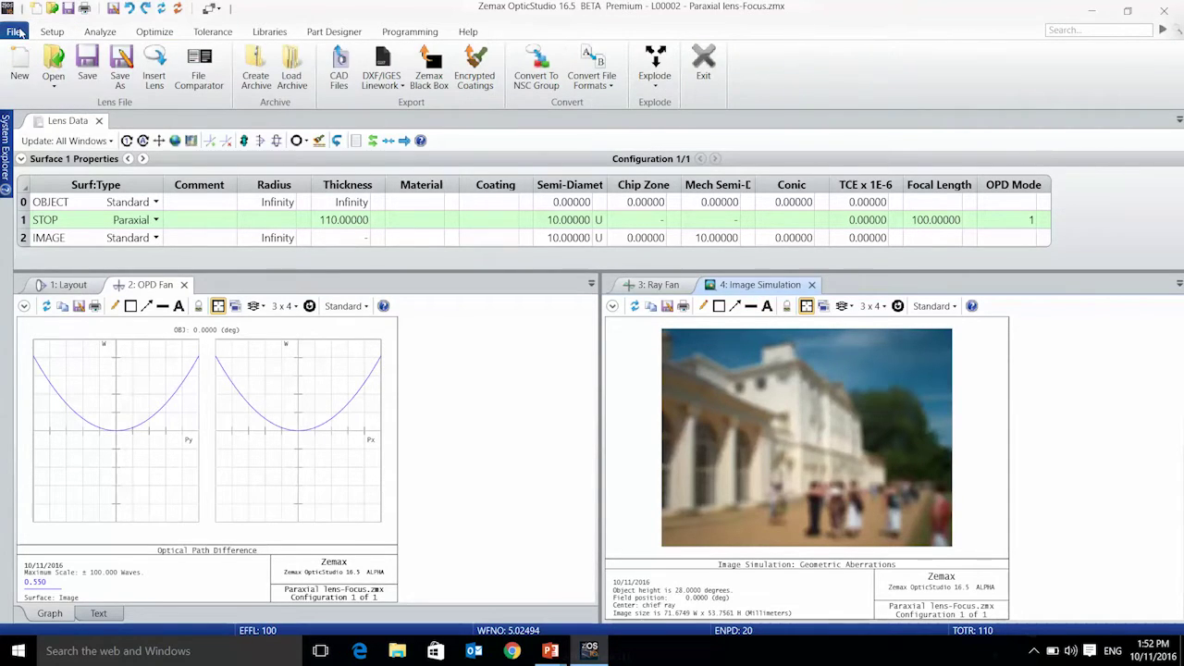
left_click(289, 77)
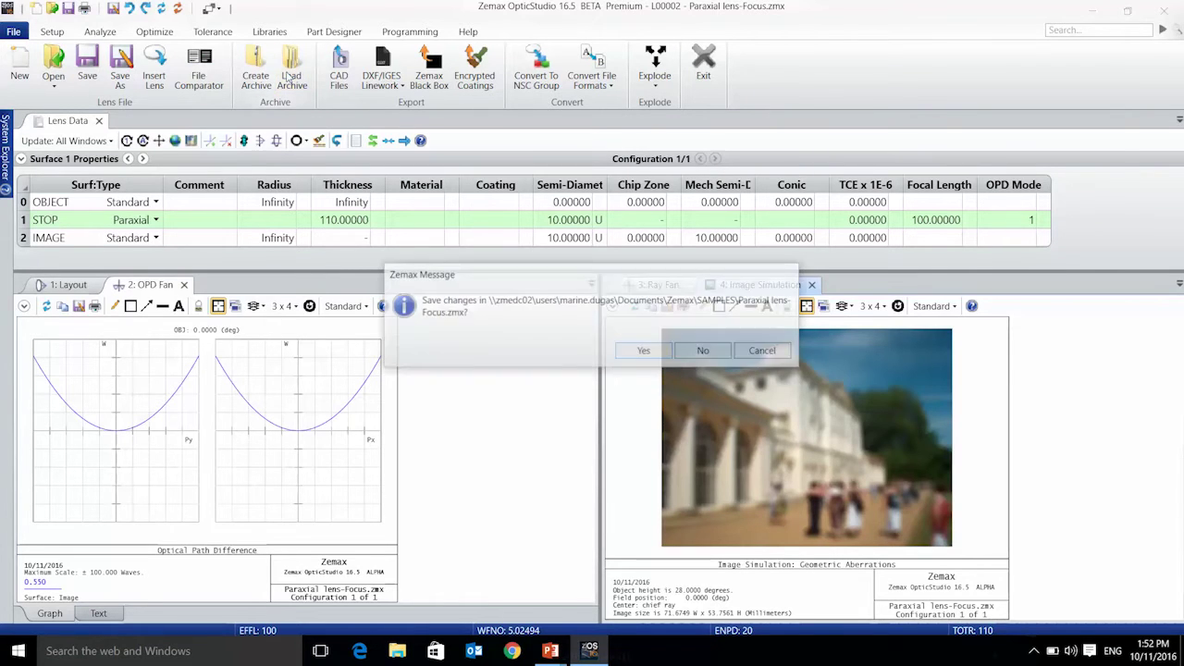
left_click(705, 352)
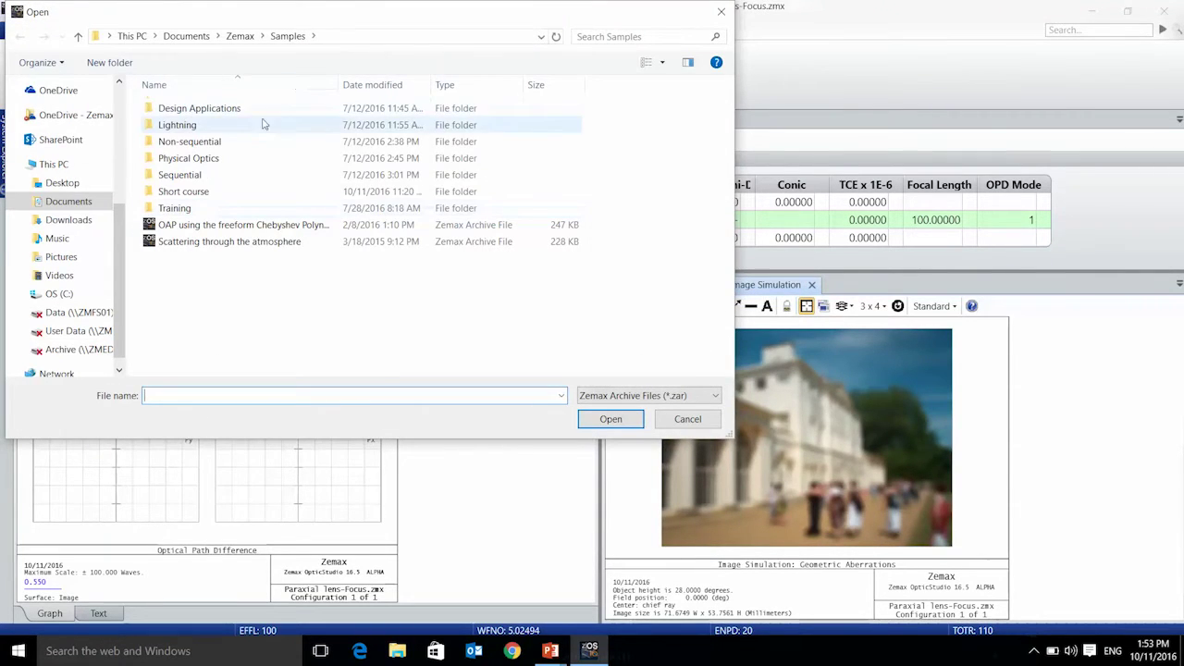
left_click(61, 183)
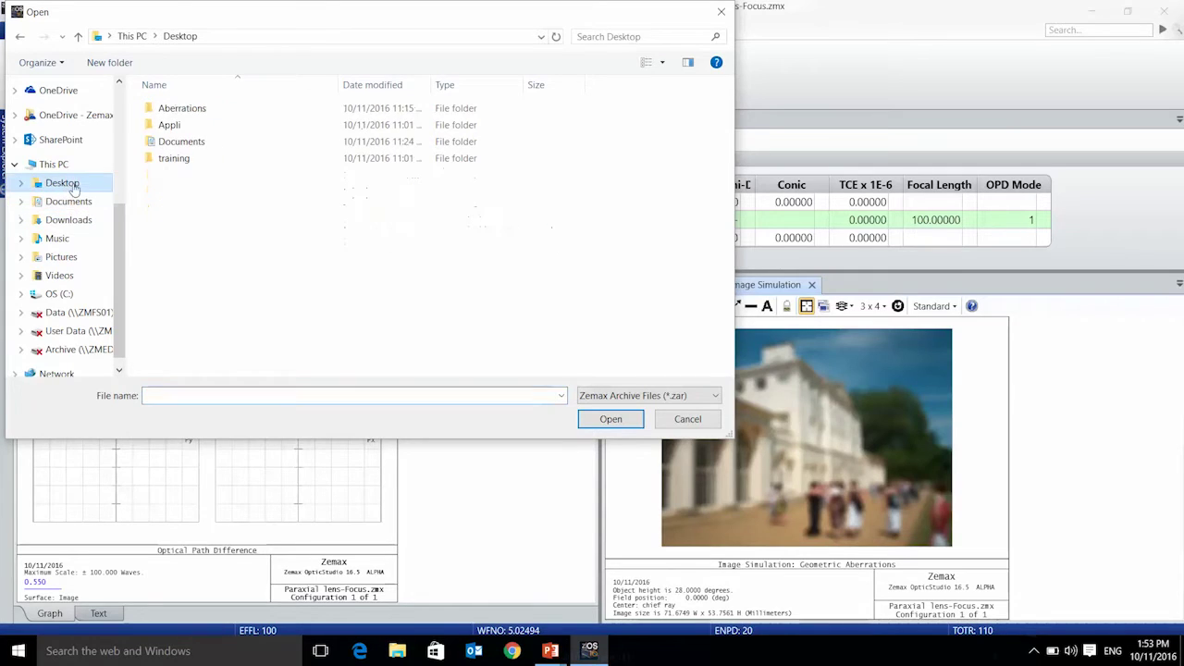
double_click(203, 113)
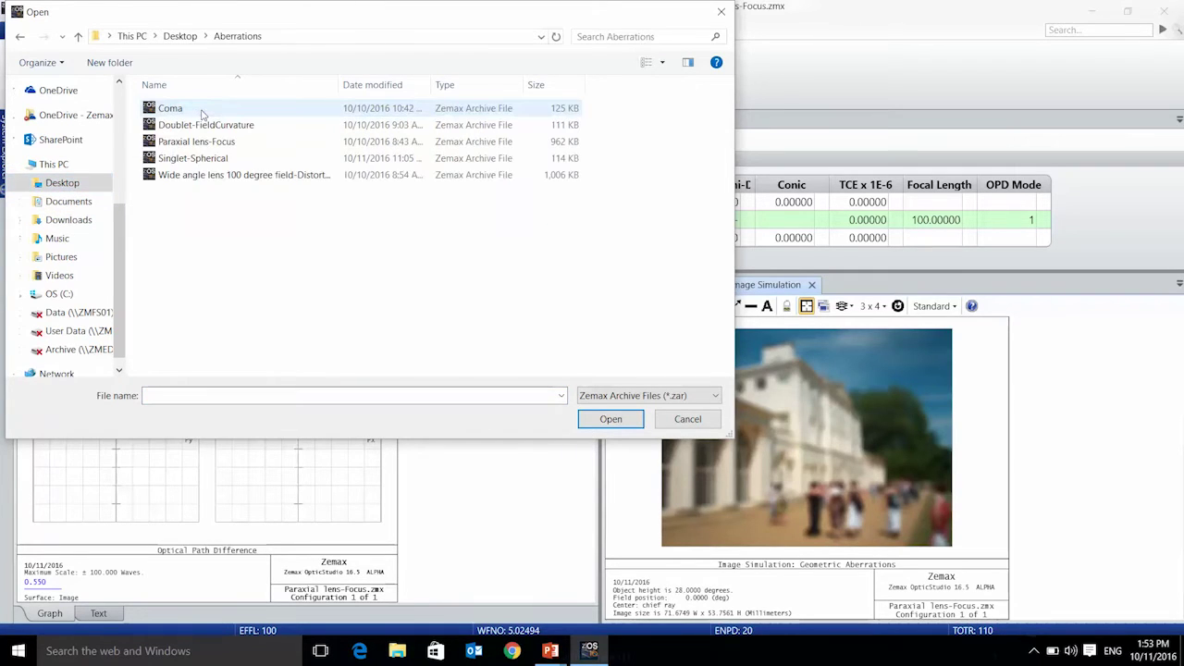
double_click(221, 178)
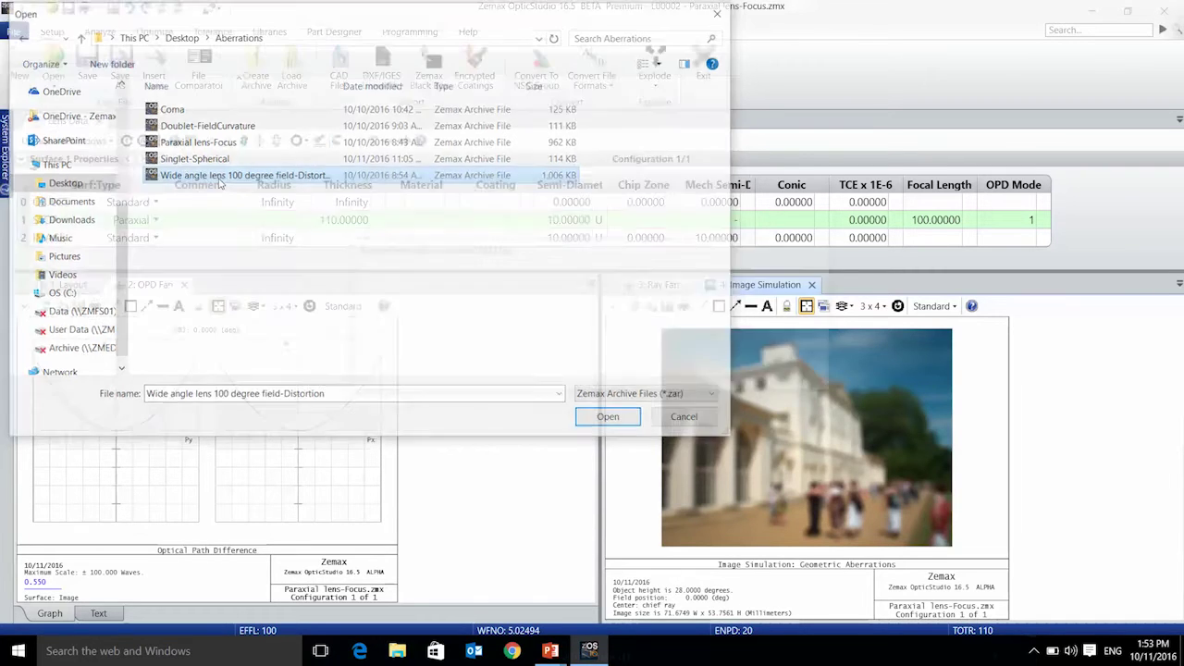
left_click(413, 377)
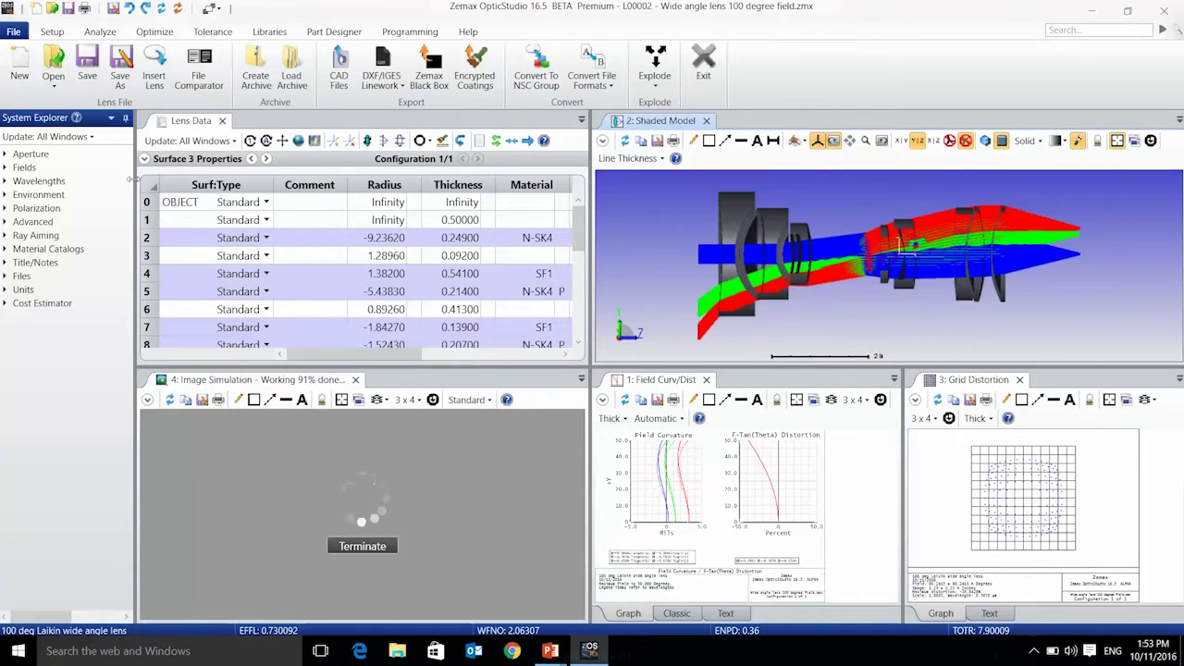
left_click_drag(134, 180, 177, 179)
Expand the three fields, enlarge the image simulation, and float the Field Curv/Dist plot
left_click(5, 170)
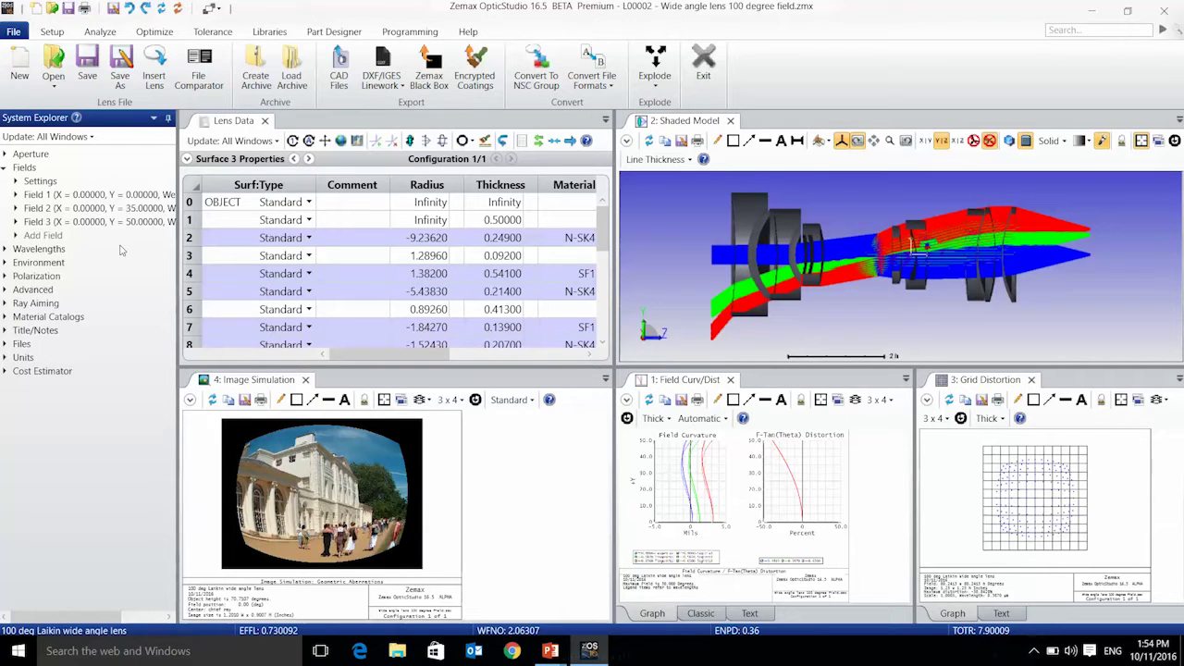
left_click_drag(331, 372, 328, 301)
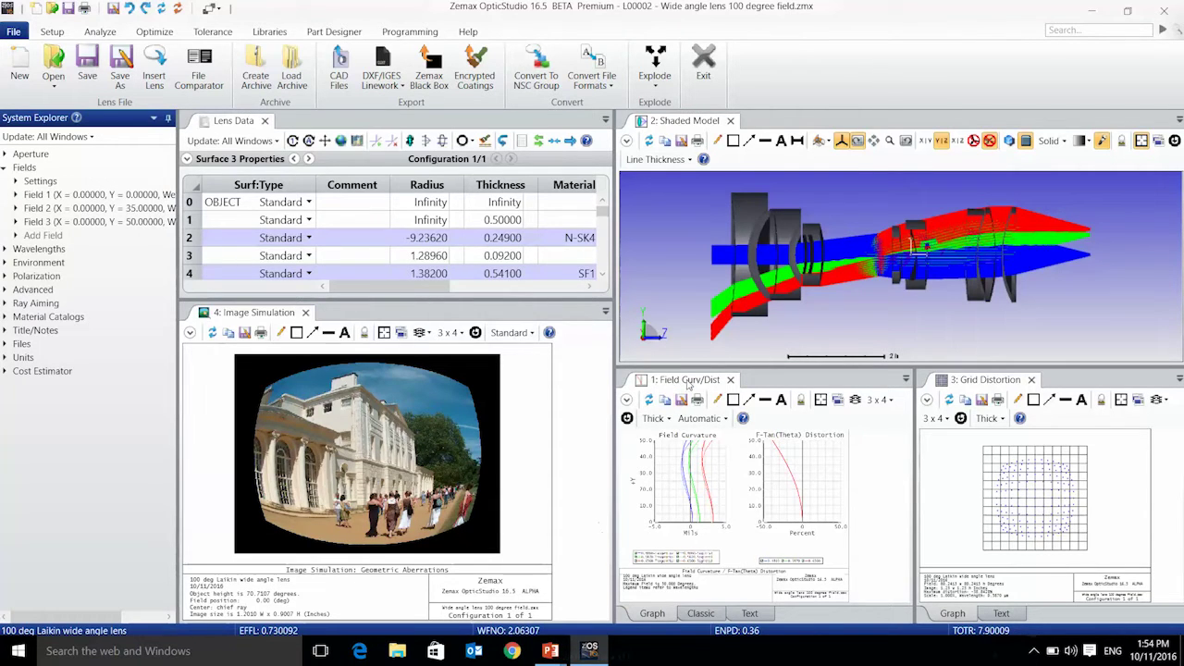
left_click_drag(684, 379, 445, 228)
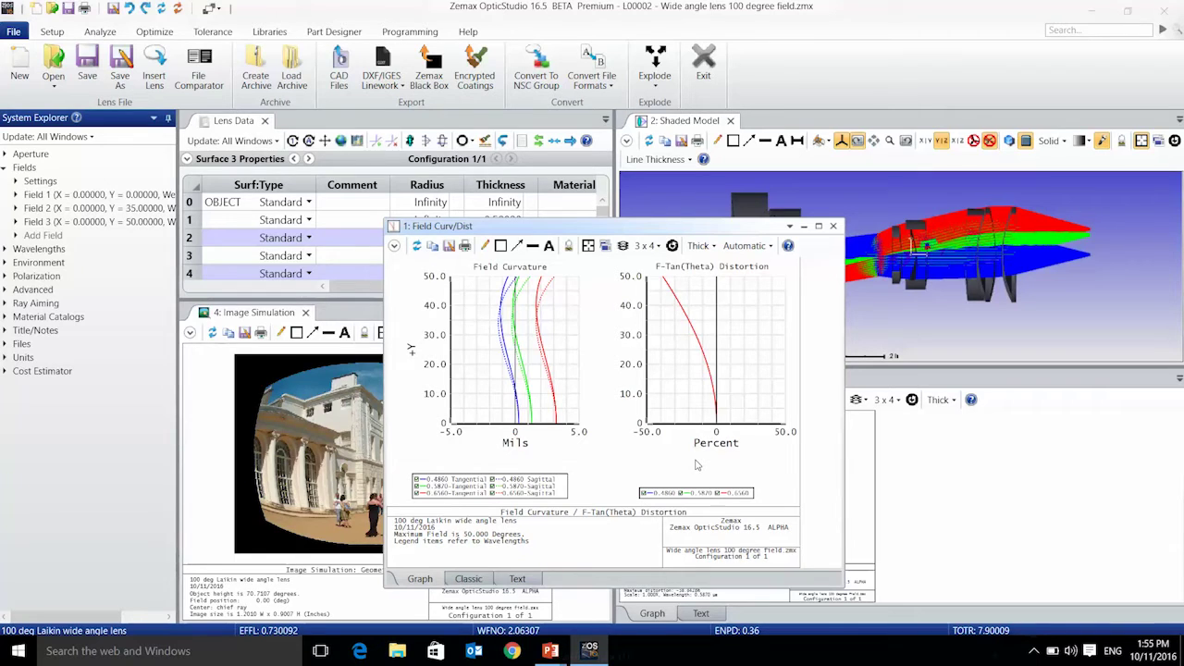
Float the Grid Distortion plot and arrange it beside the Field Curvature/Distortion window
left_click_drag(719, 231, 446, 265)
mouse_move(703, 380)
left_mouse_down()
mouse_move(802, 410)
mouse_move(659, 227)
left_mouse_up()
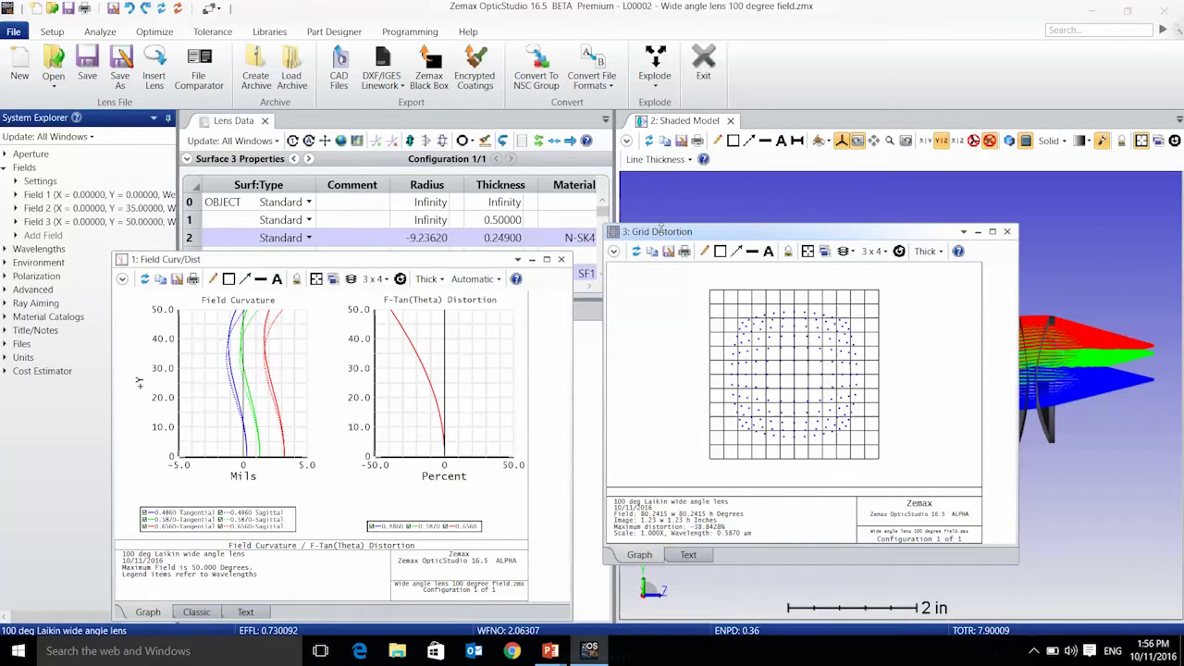
left_click_drag(710, 232, 838, 148)
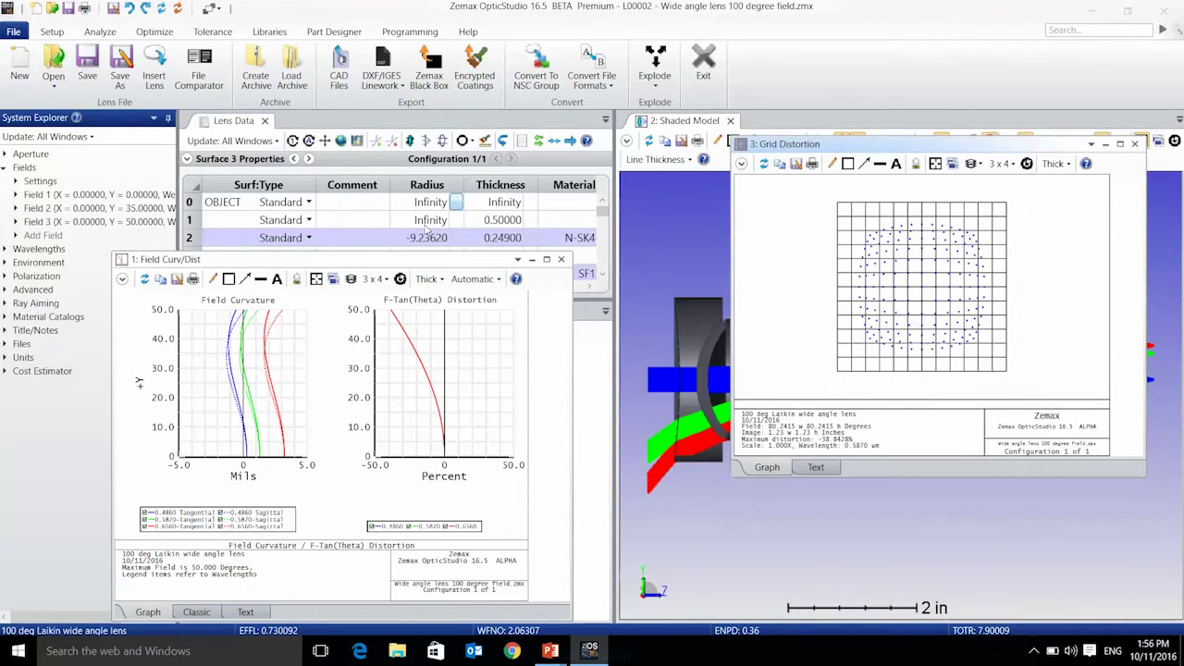
left_click_drag(416, 255, 587, 18)
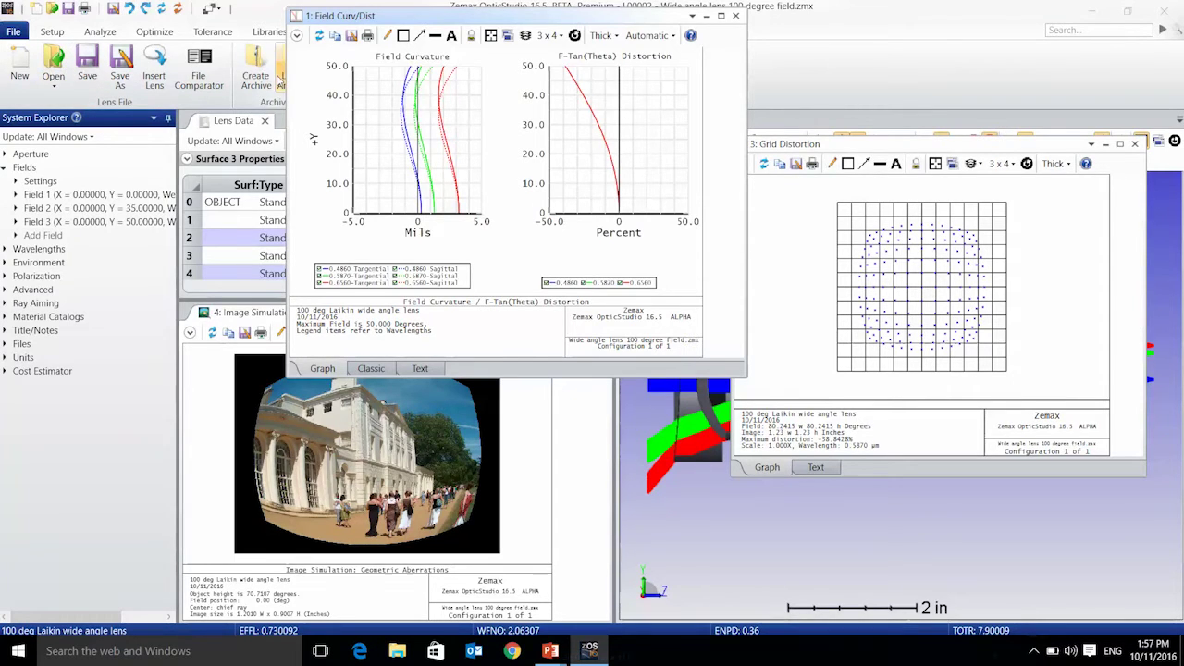
left_click_drag(408, 15, 645, 157)
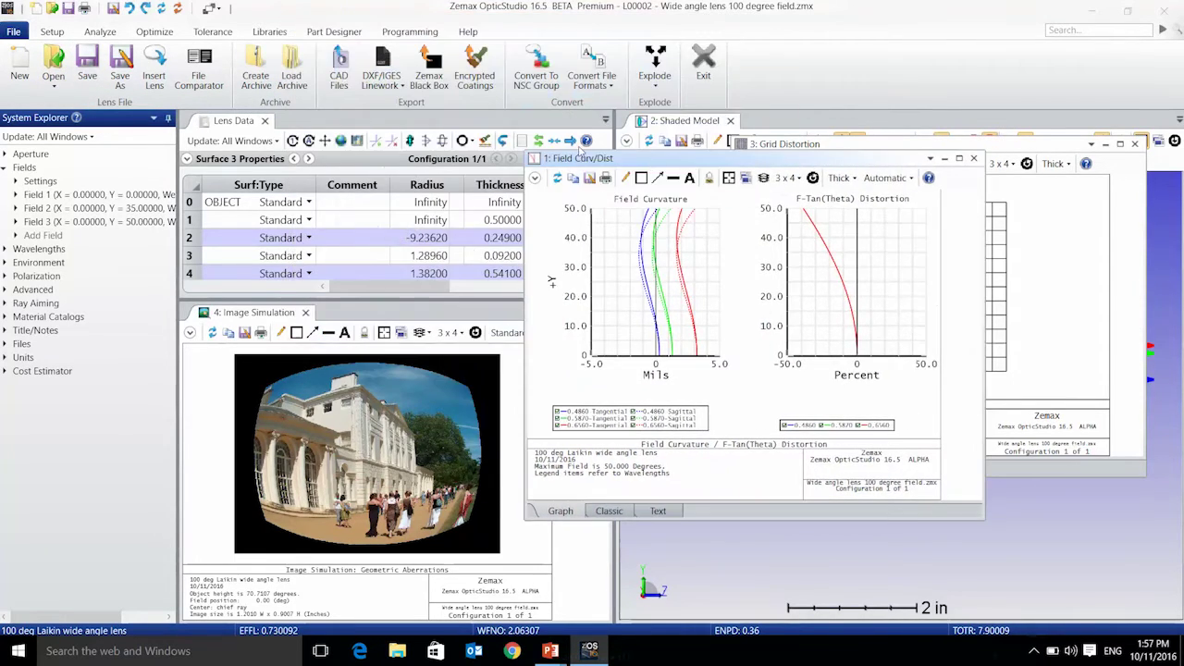
Load the Doublet-FieldCurvature archive from Desktop\Aberrations without saving the wide angle lens
left_click(292, 79)
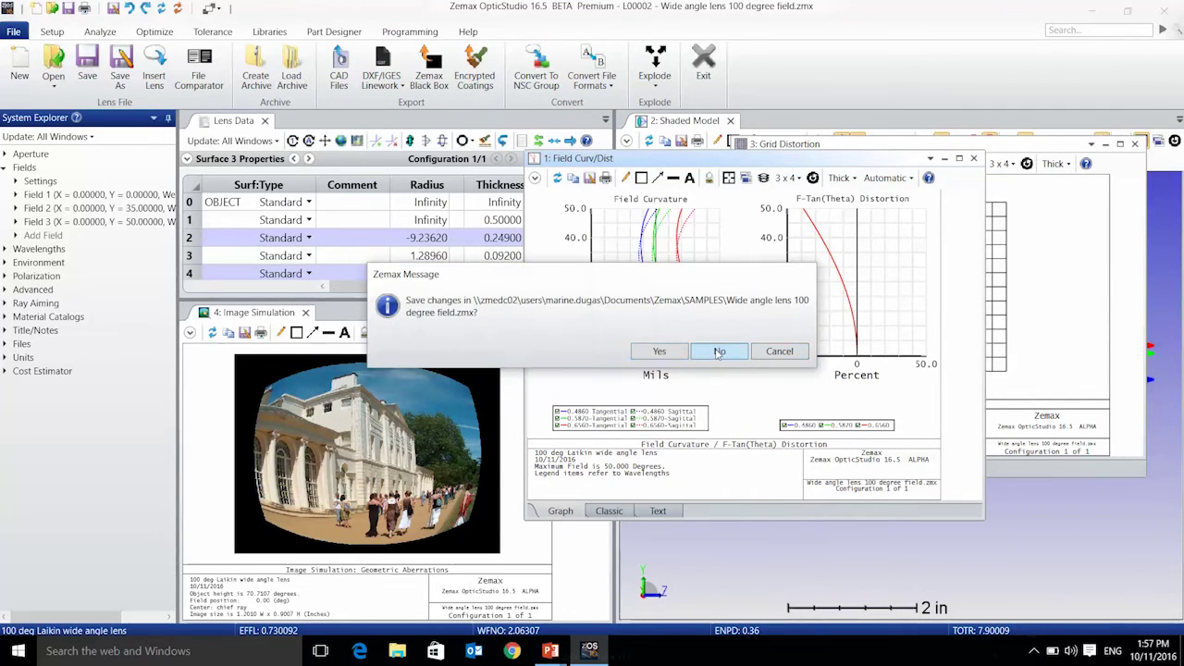
left_click(719, 351)
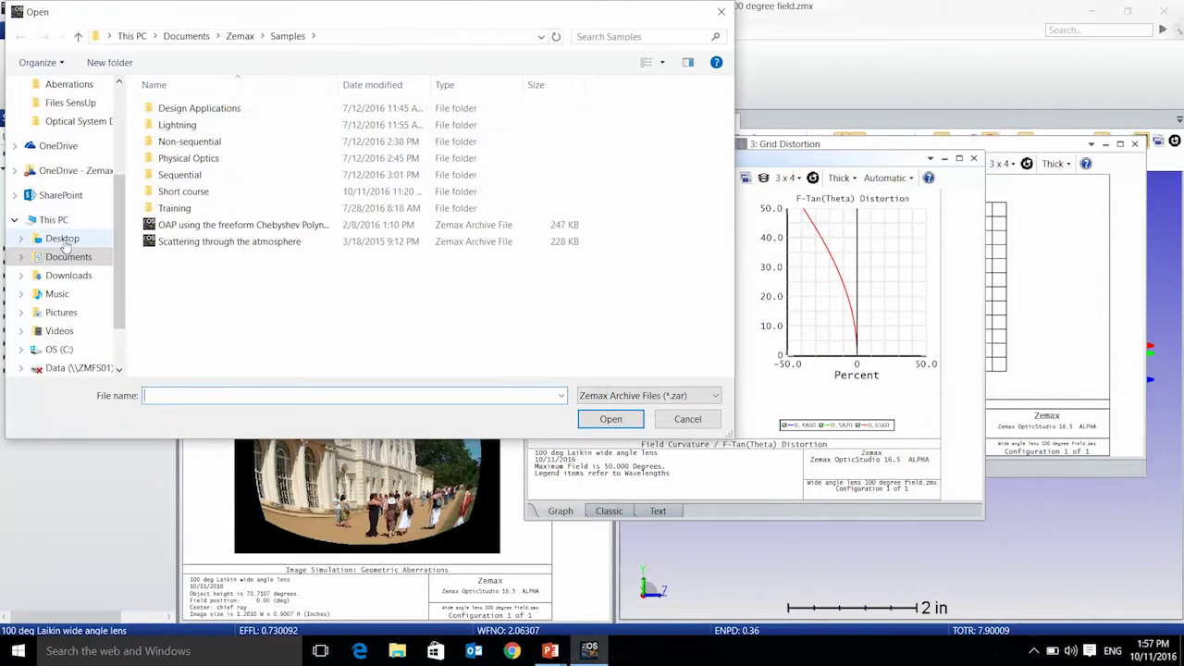
left_click(63, 241)
double_click(199, 108)
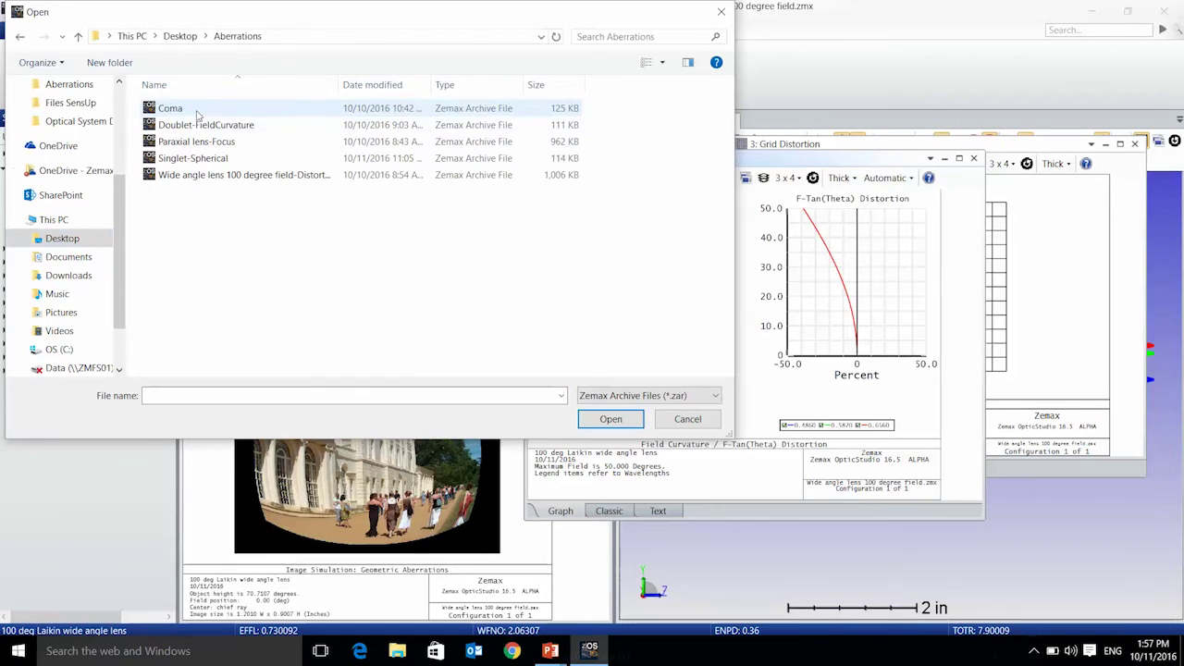
double_click(215, 125)
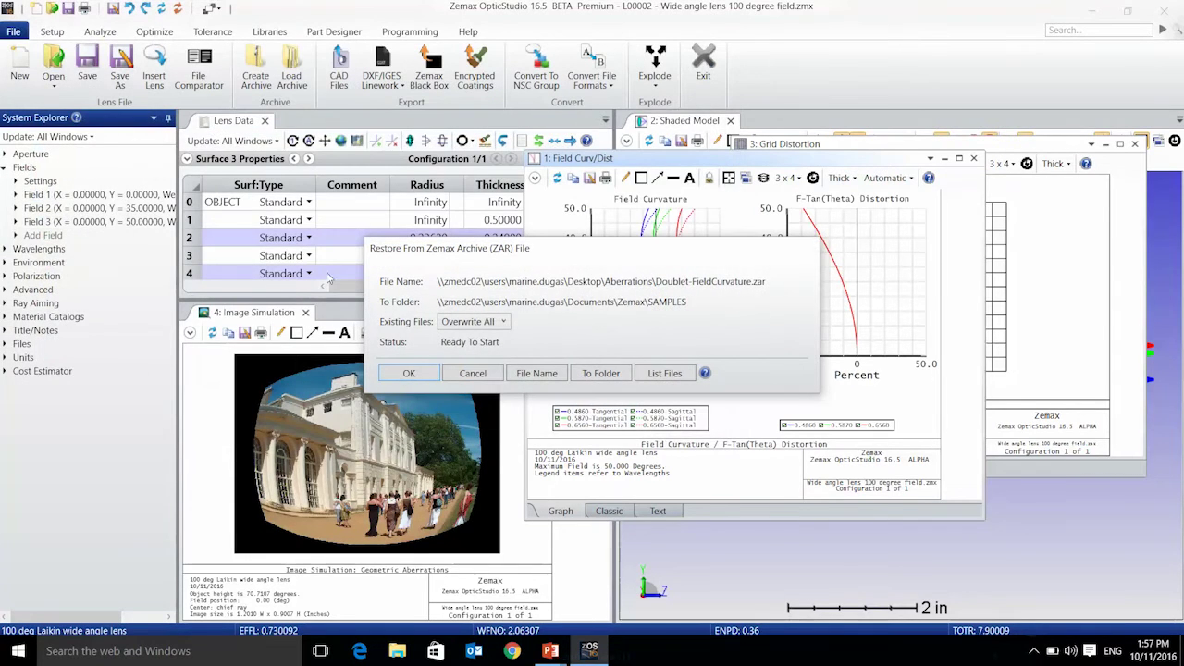
left_click(414, 375)
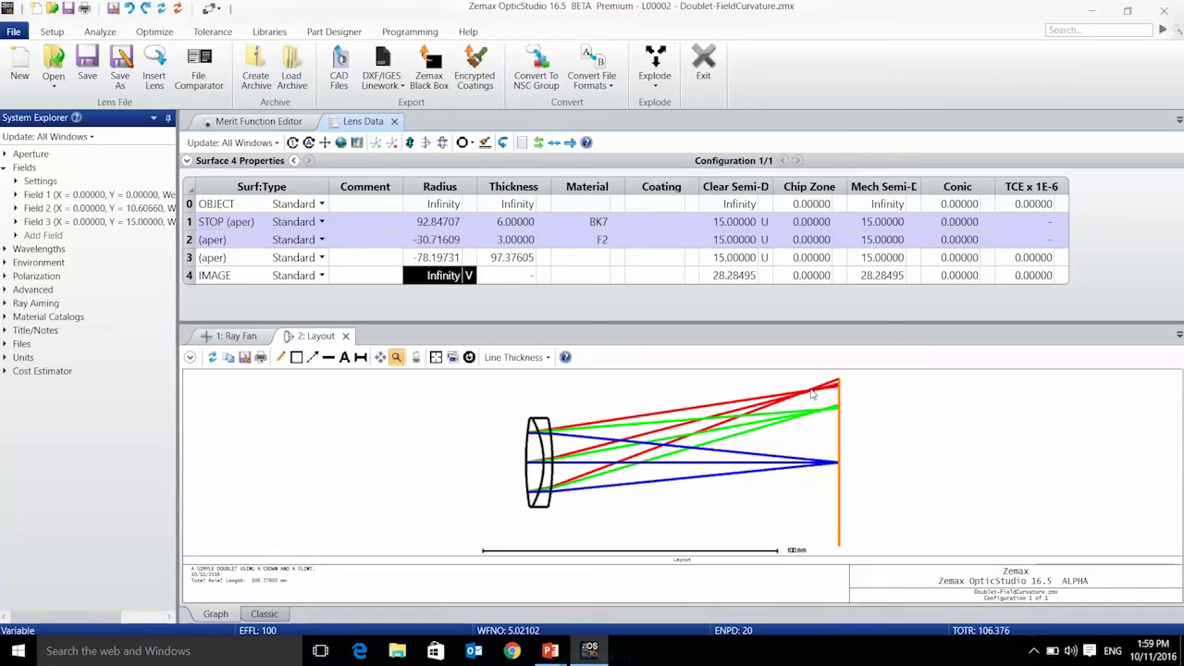
left_click(238, 336)
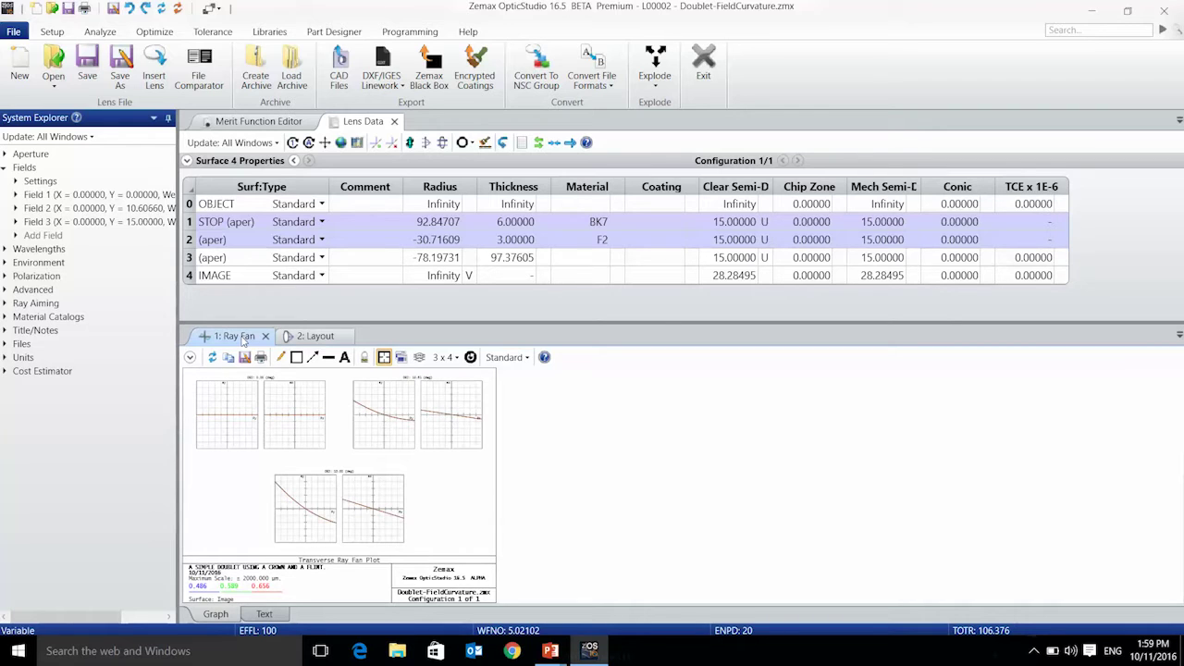
left_click_drag(250, 324, 235, 222)
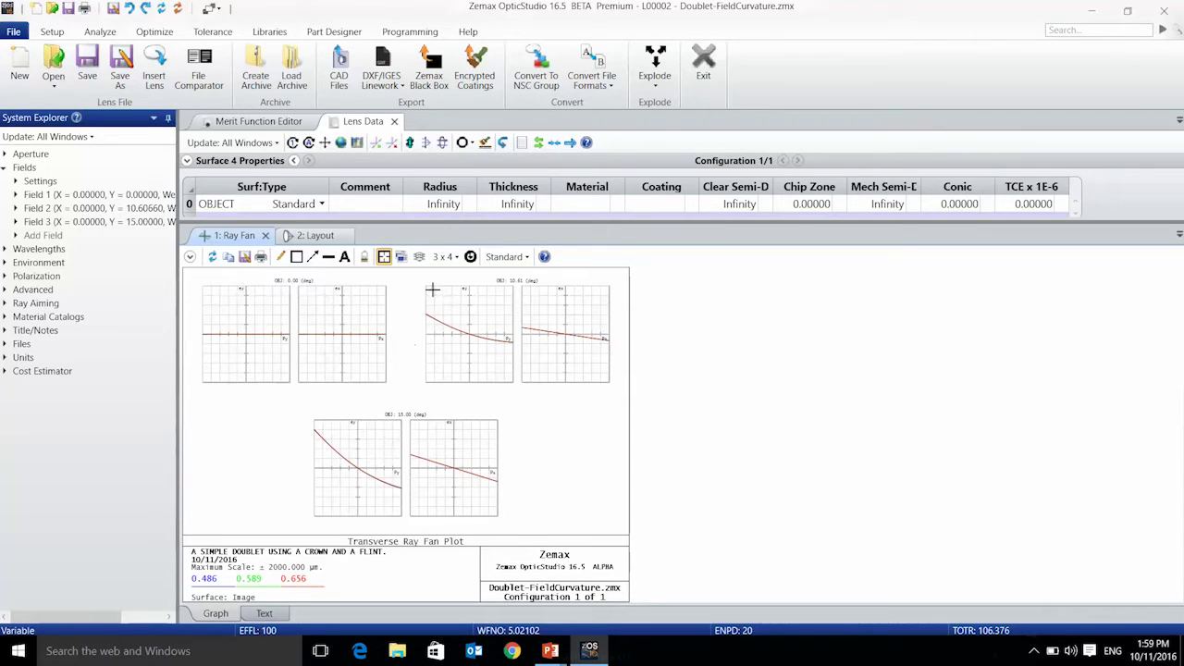
left_click_drag(470, 221, 470, 335)
left_click(328, 348)
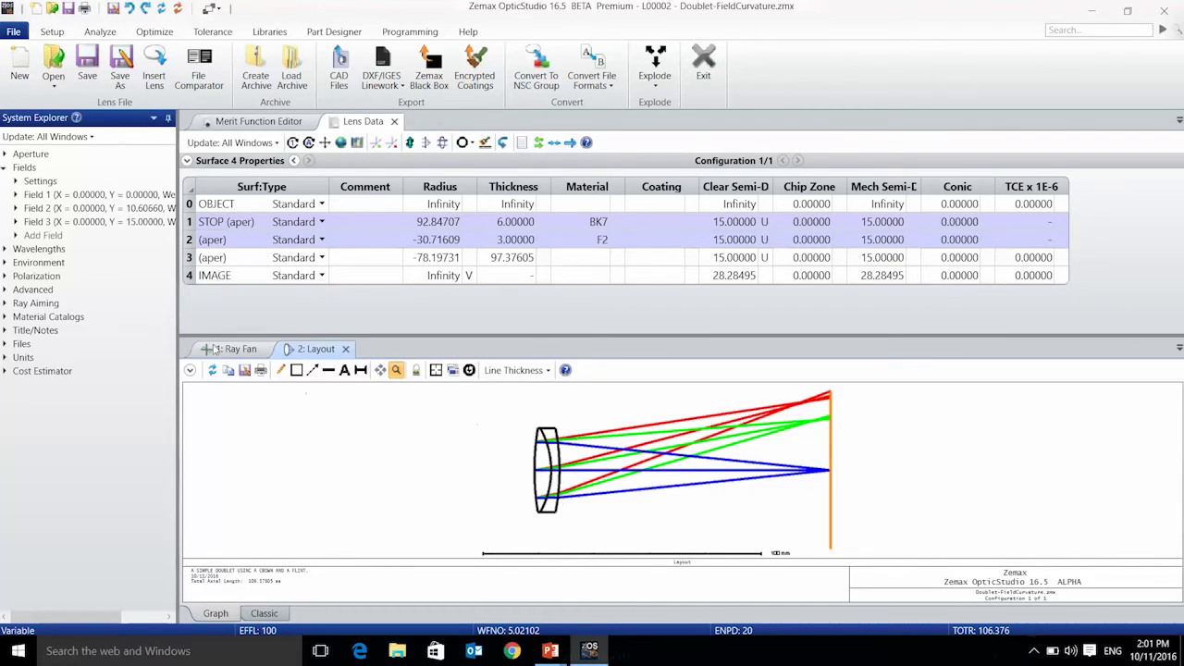
Show the doublet's Ray Fan, dock a new OPD Fan to its right, and enlarge both plots
left_click(208, 348)
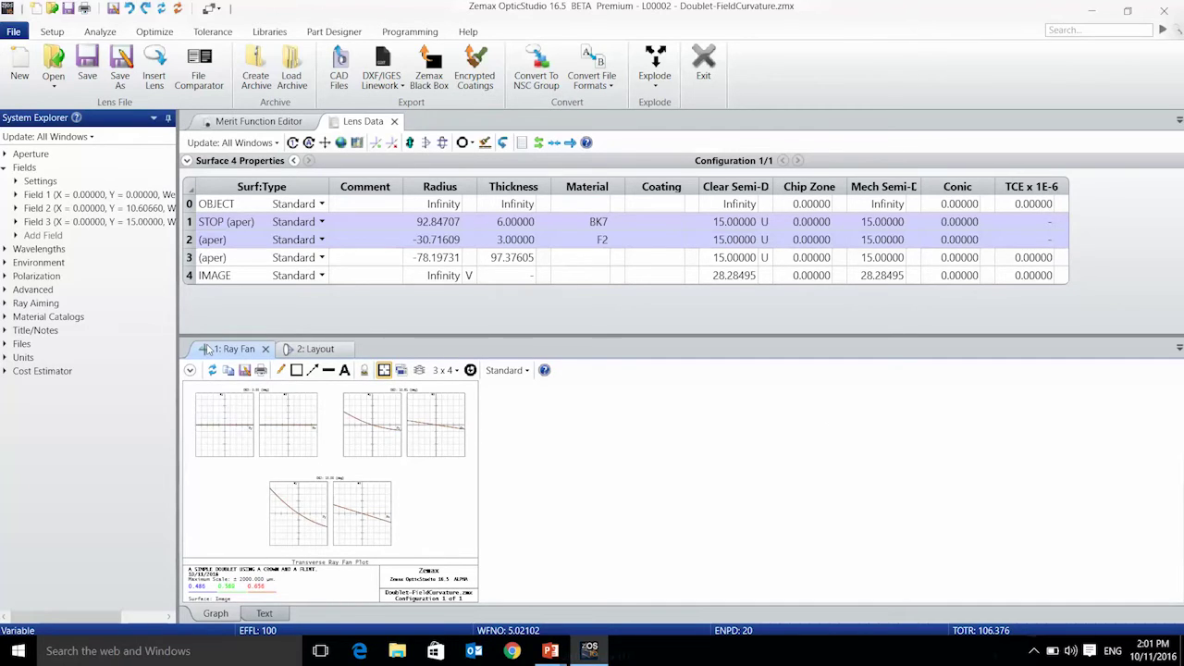
mouse_move(387, 444)
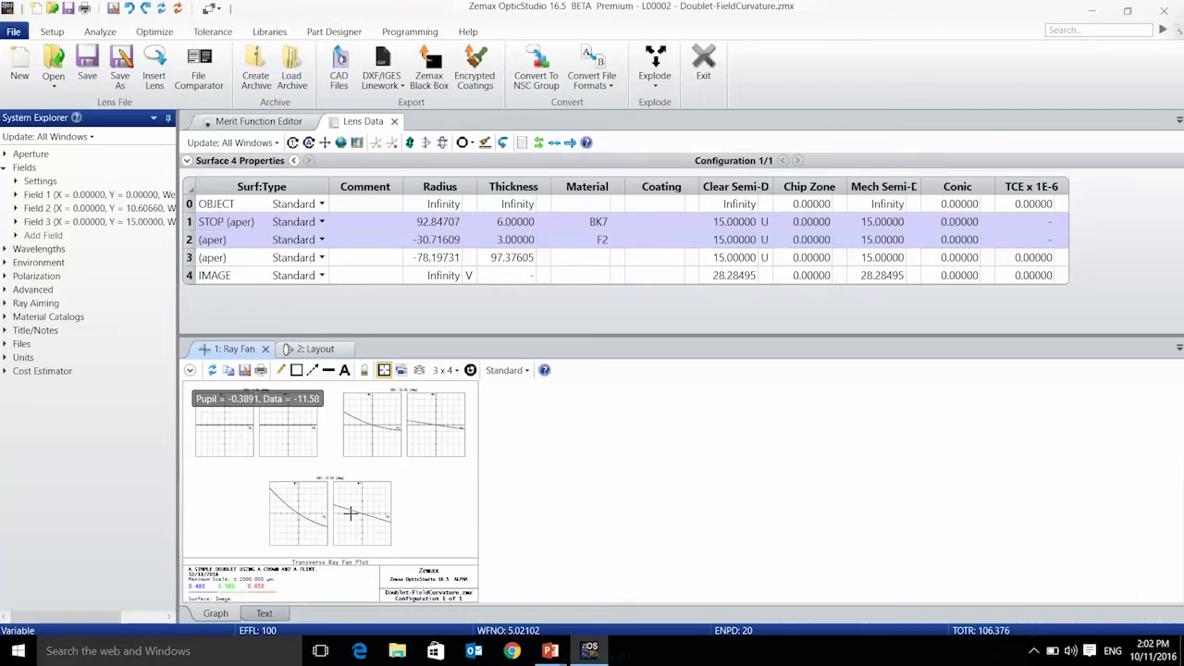
left_click(92, 32)
left_click(213, 73)
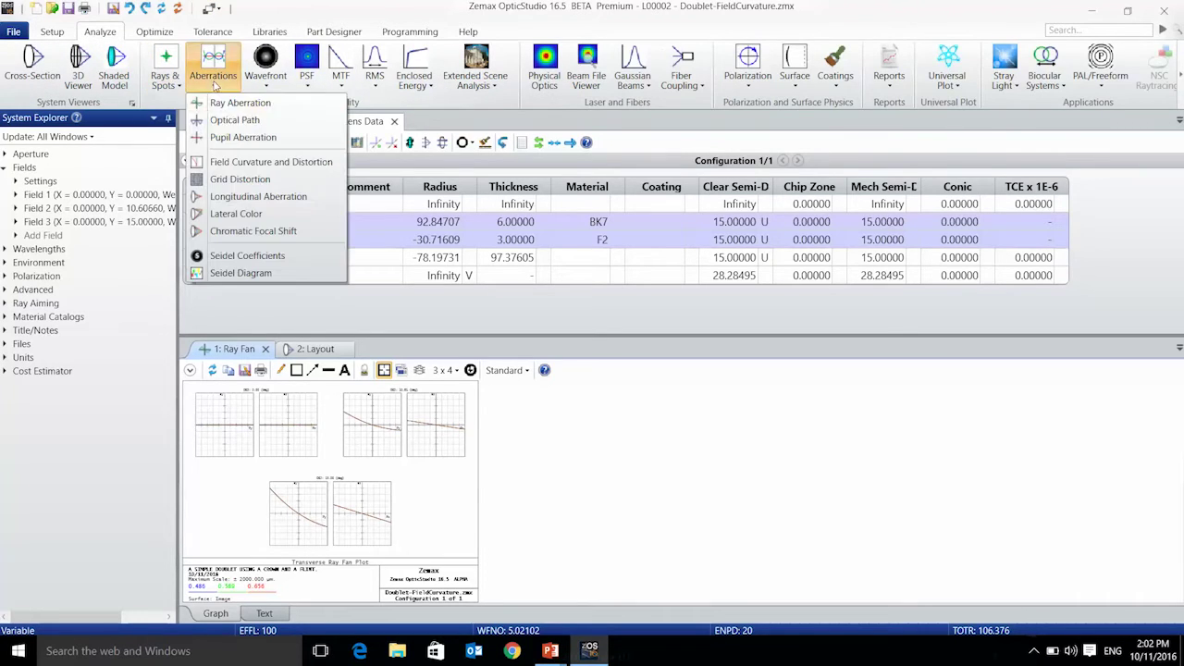
left_click(231, 121)
left_click_drag(444, 349, 703, 479)
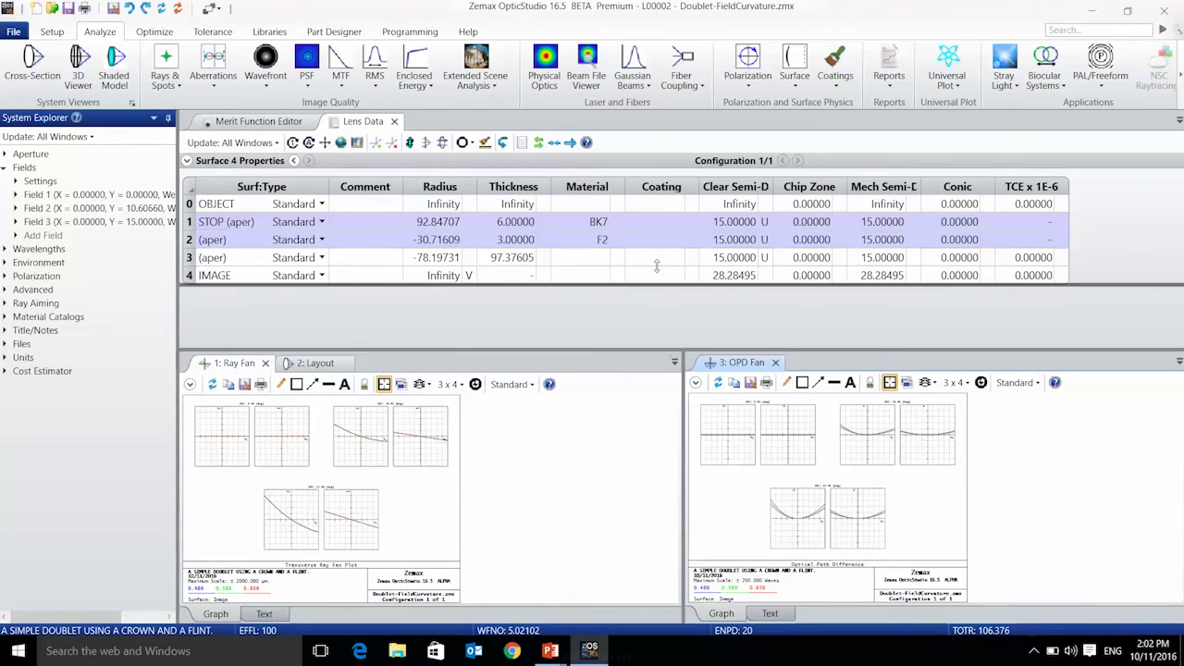
left_click_drag(656, 267, 657, 260)
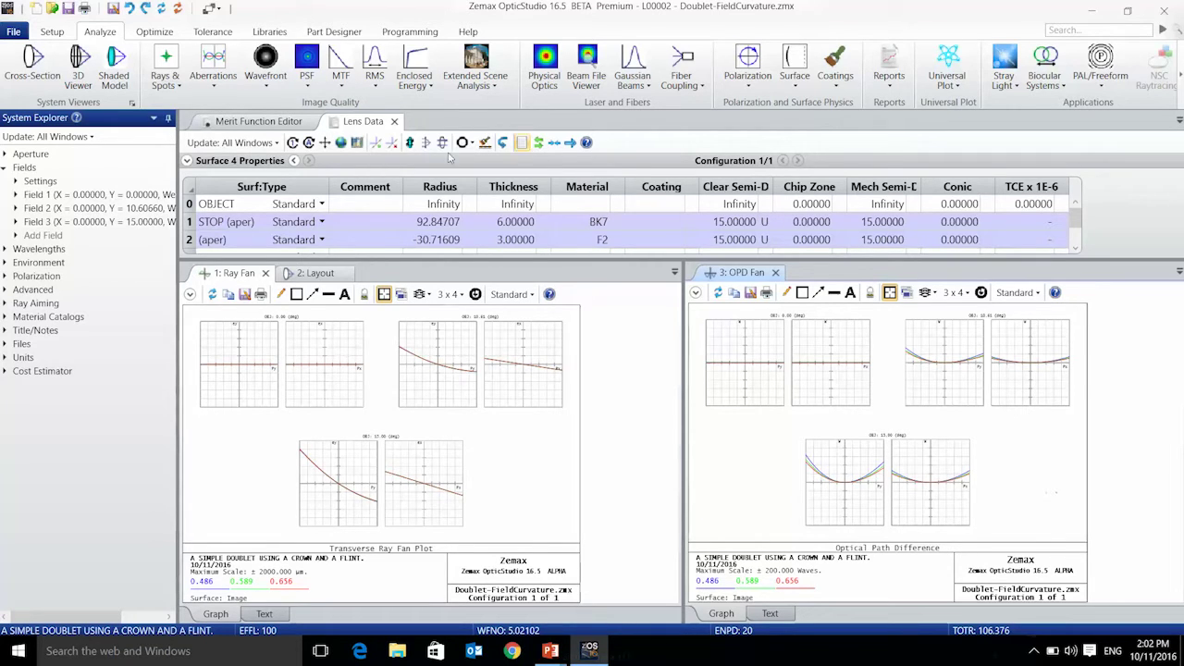
left_click(215, 82)
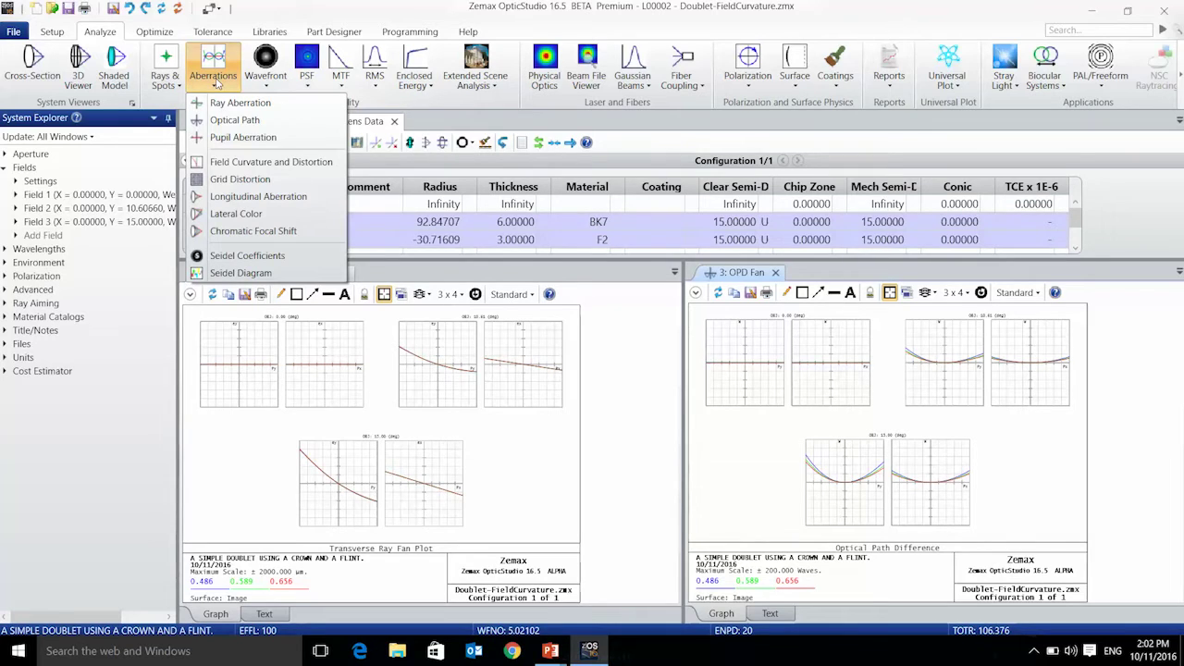
Add a Field Curvature and Distortion plot for the doublet and widen it beside the ray fan
left_click(246, 161)
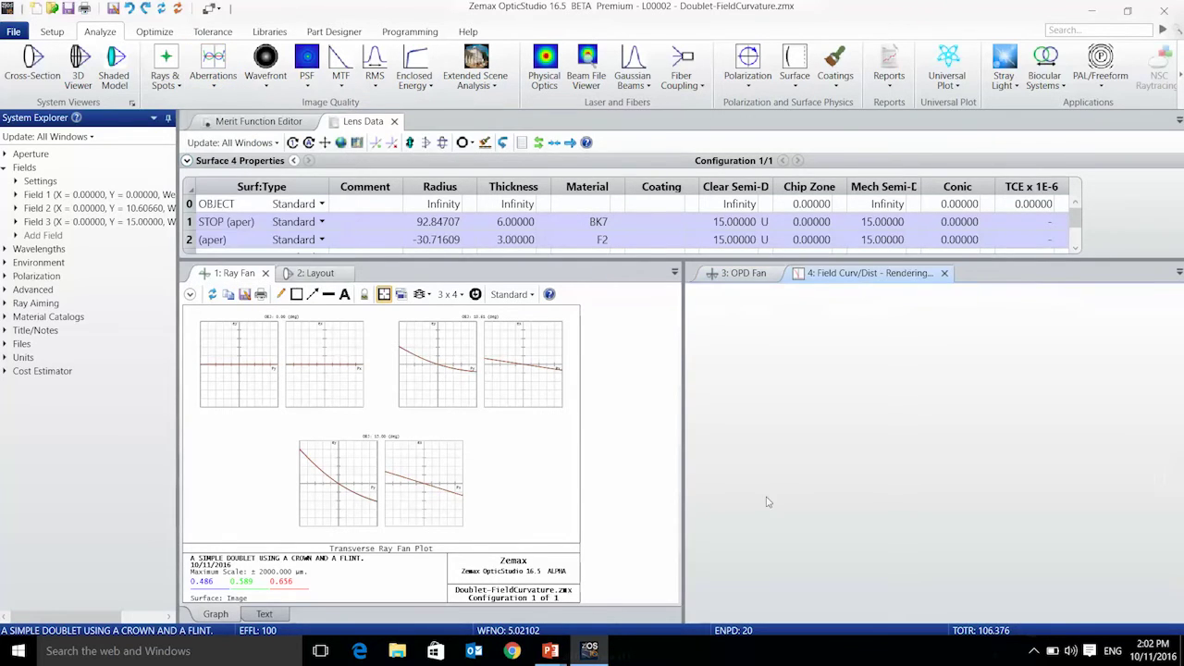
left_click_drag(682, 306, 581, 306)
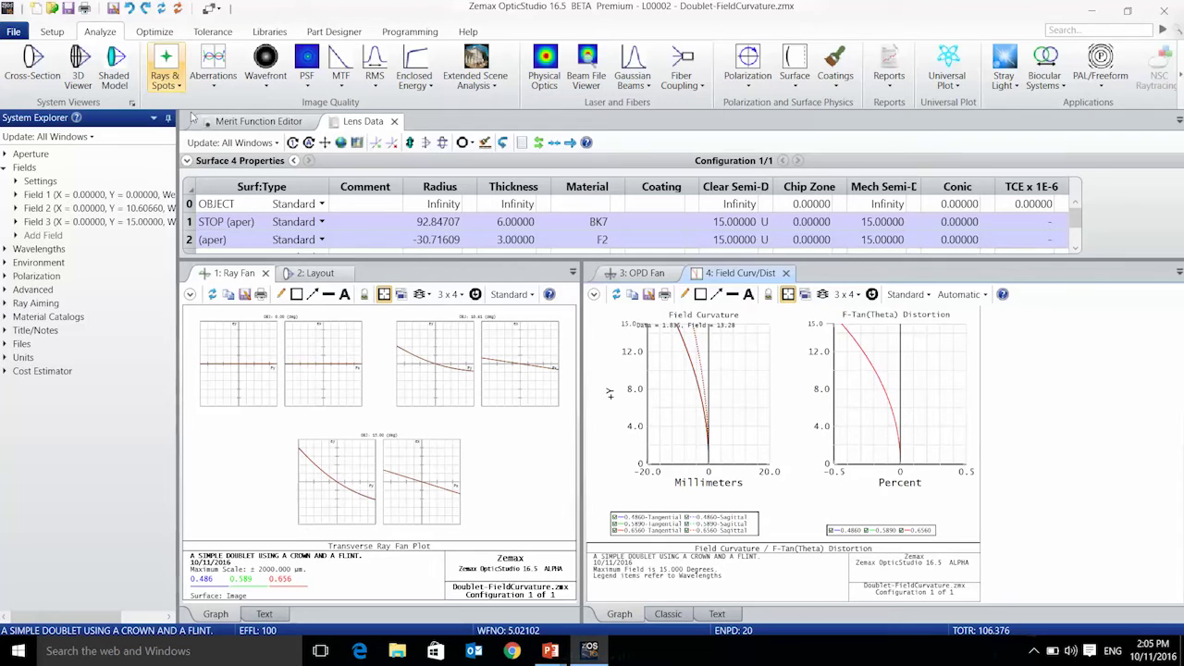
Discard the doublet changes and restore Coma.zar from the Desktop Aberrations folder
left_click(52, 31)
left_click(16, 33)
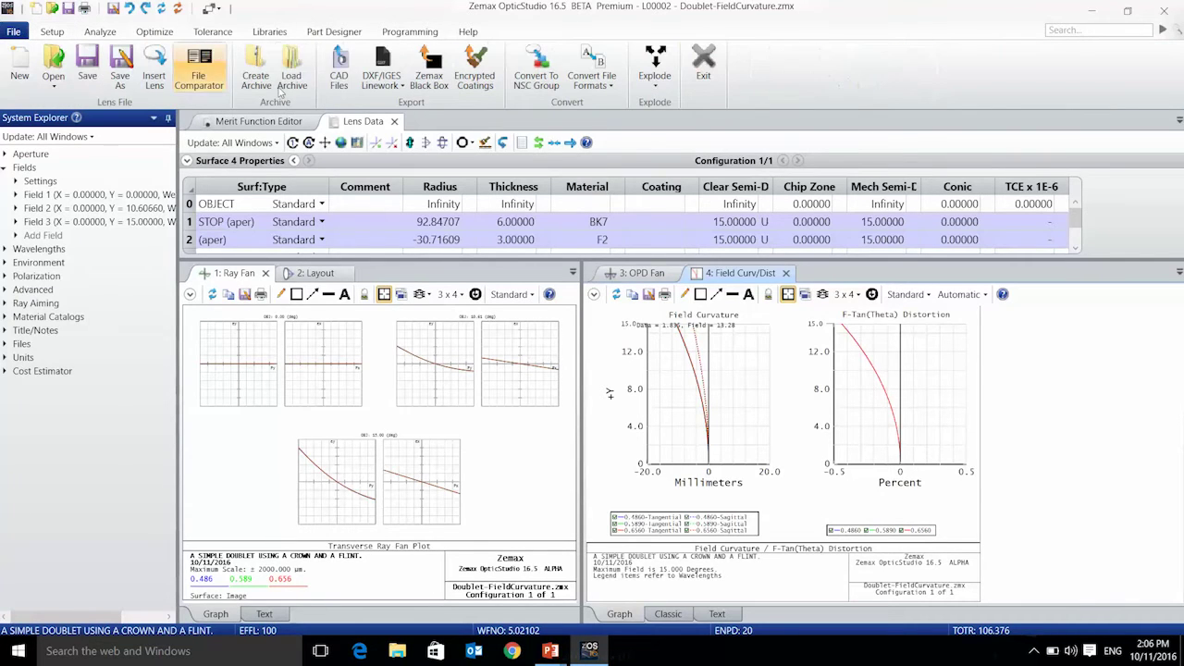
left_click(703, 74)
left_click(694, 354)
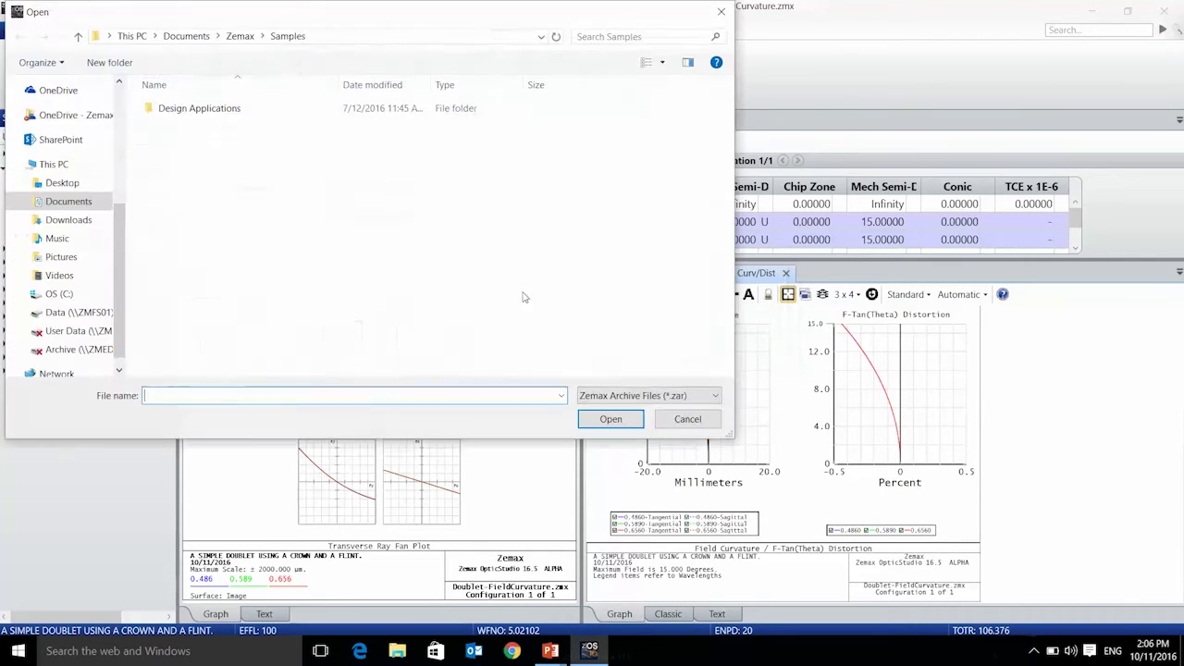
left_click(63, 183)
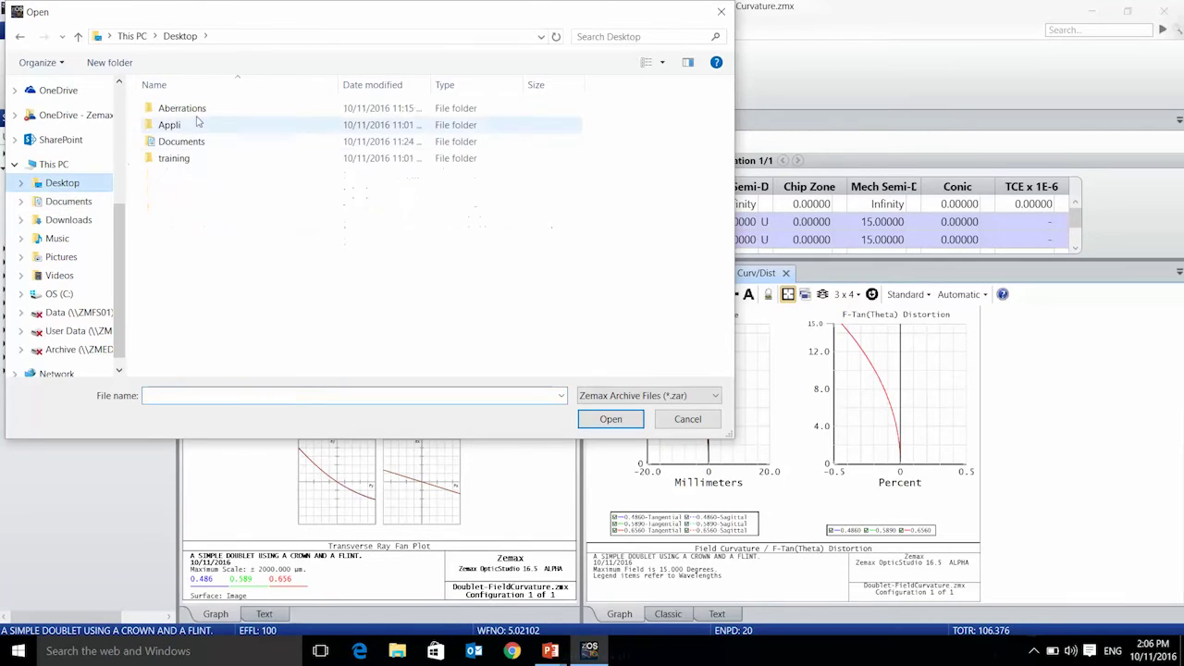
double_click(196, 111)
double_click(203, 108)
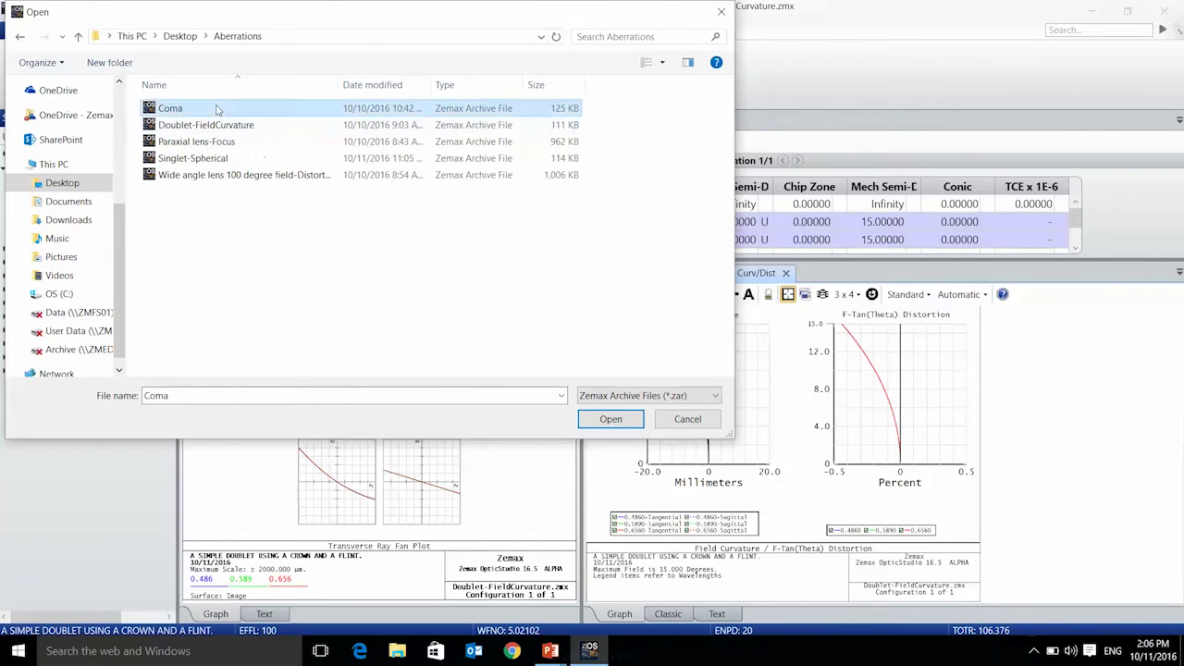
left_click(408, 373)
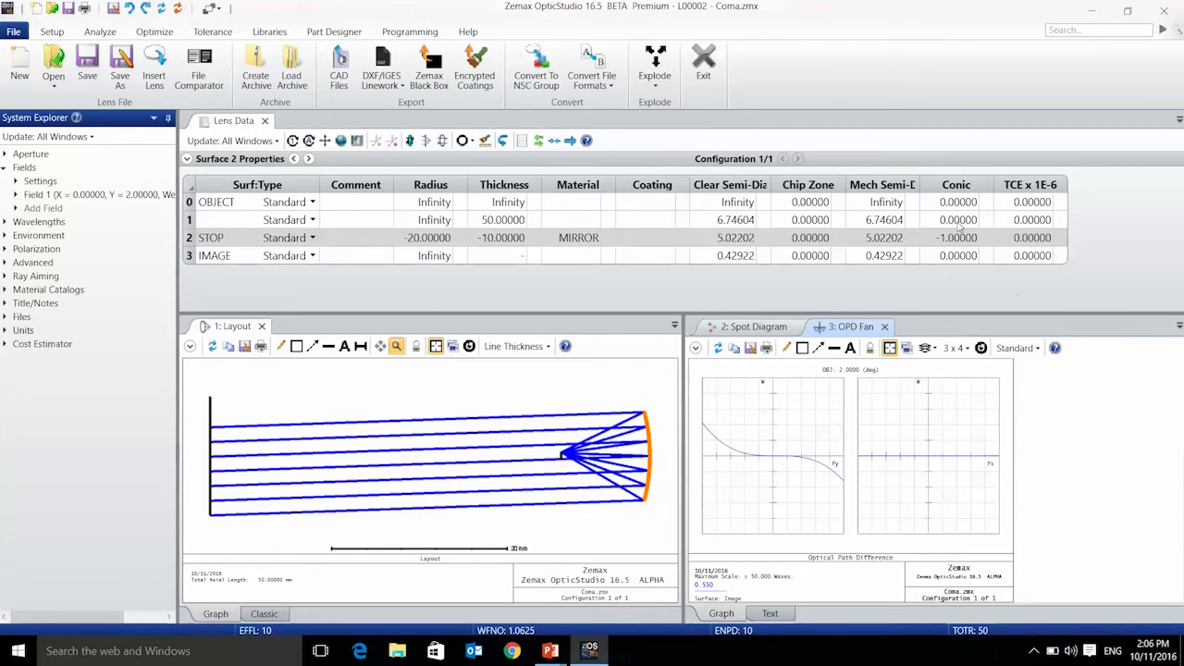
Raise the splitter under the Lens Data editor so the Coma Layout and OPD Fan get more height
left_click_drag(482, 313, 482, 290)
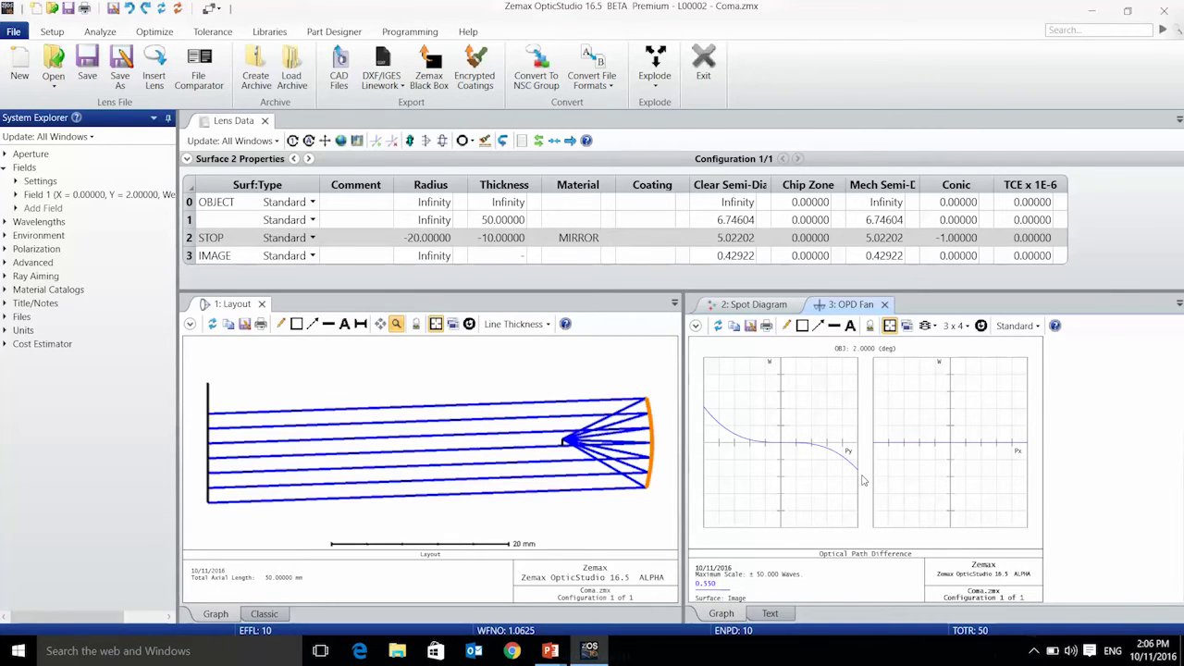
left_click(99, 32)
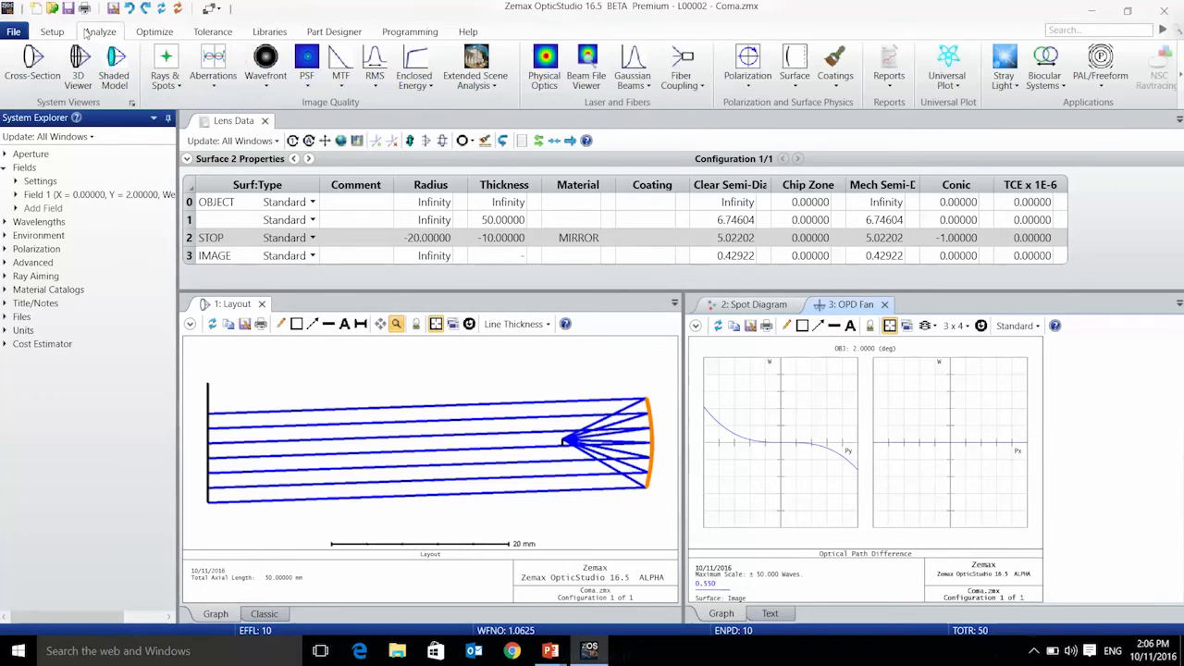
Add a Ray Aberration fan for the Coma mirror and bring its comet-shaped Spot Diagram forward
left_click(174, 85)
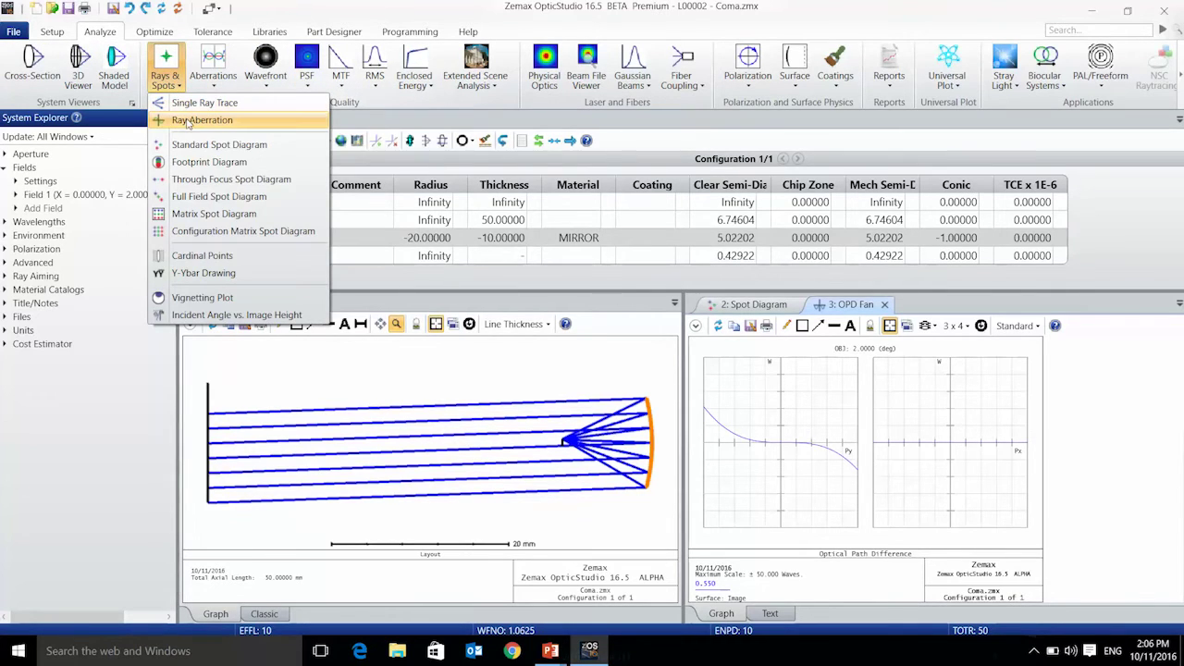
left_click(187, 121)
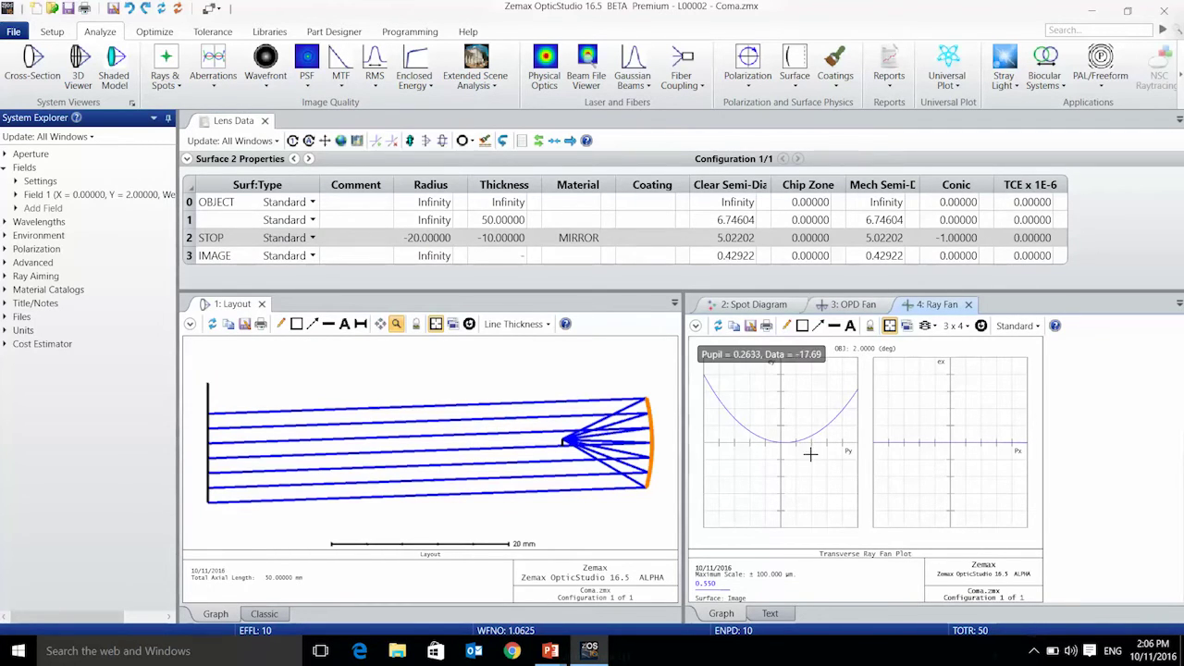
left_click(753, 305)
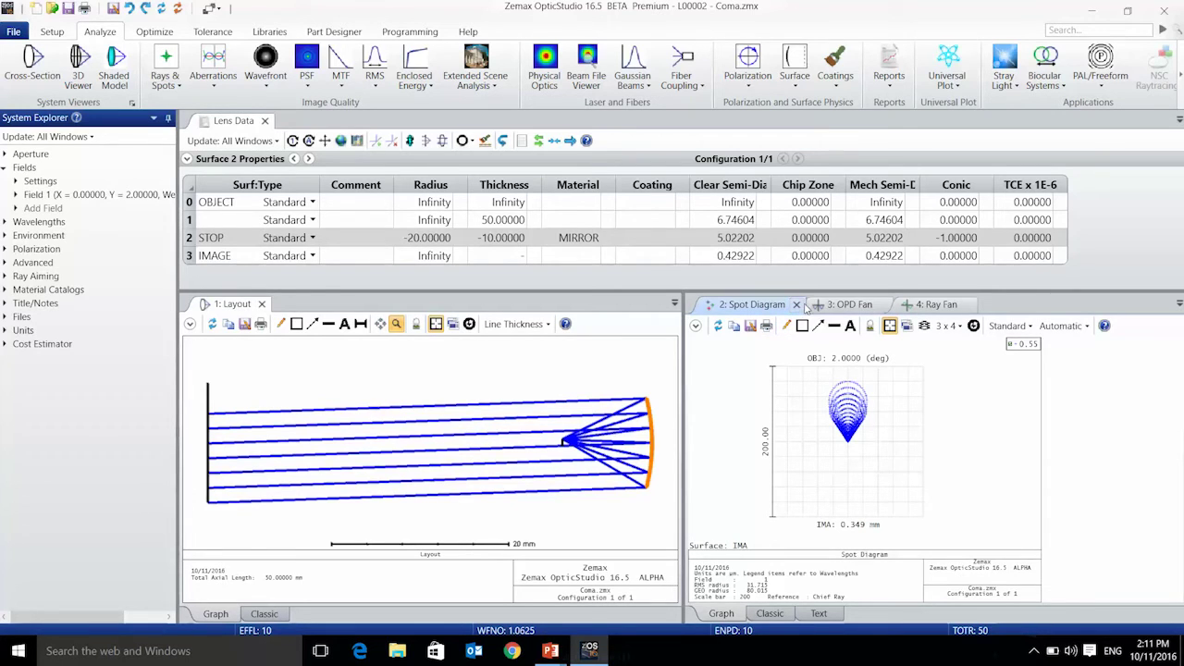
left_click(265, 79)
Add a 3-D Wavefront Map of the Coma mirror, rotate it, then return to the OPD Fan
left_click(294, 120)
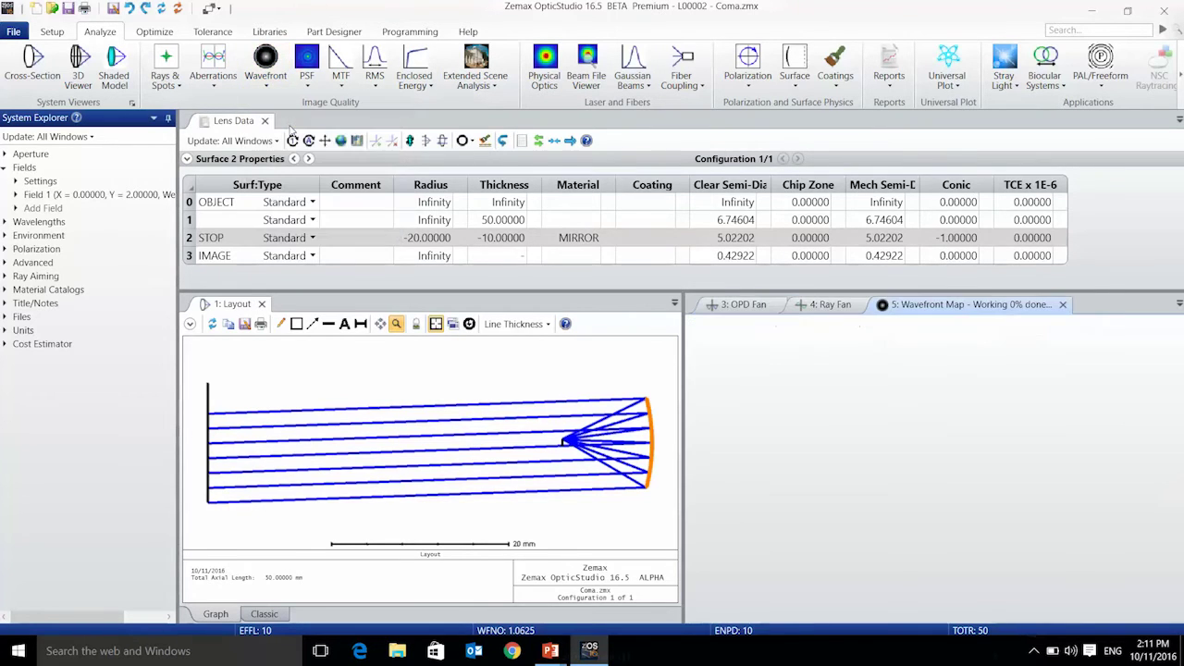
left_click_drag(846, 467, 810, 464)
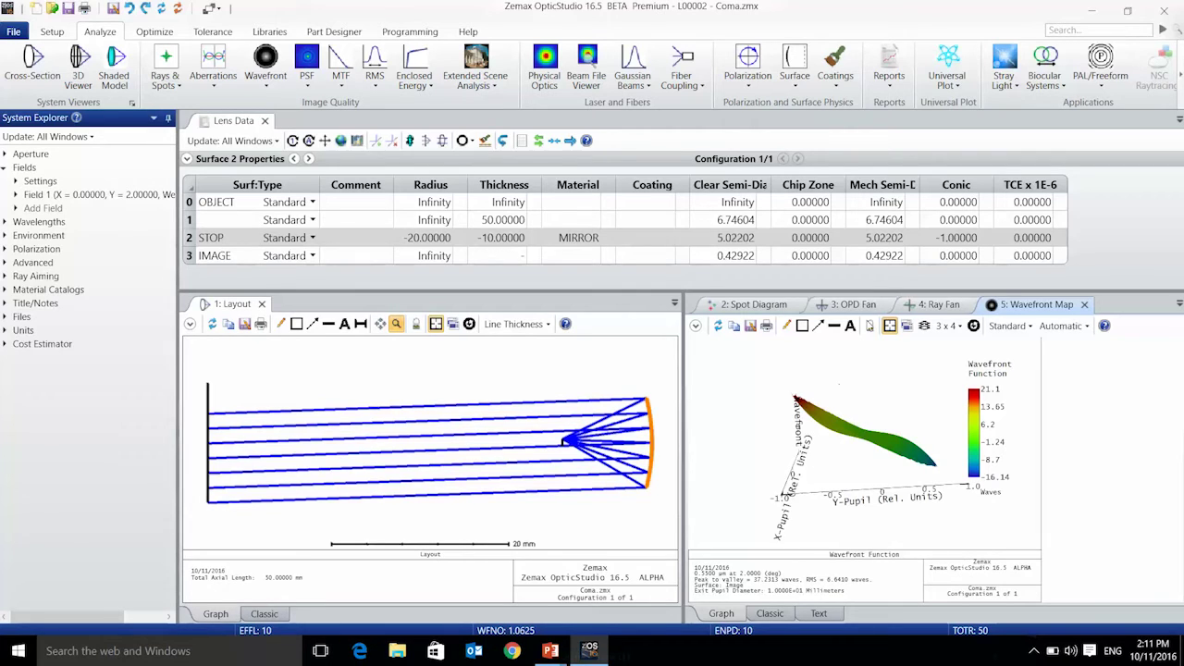
left_click(852, 306)
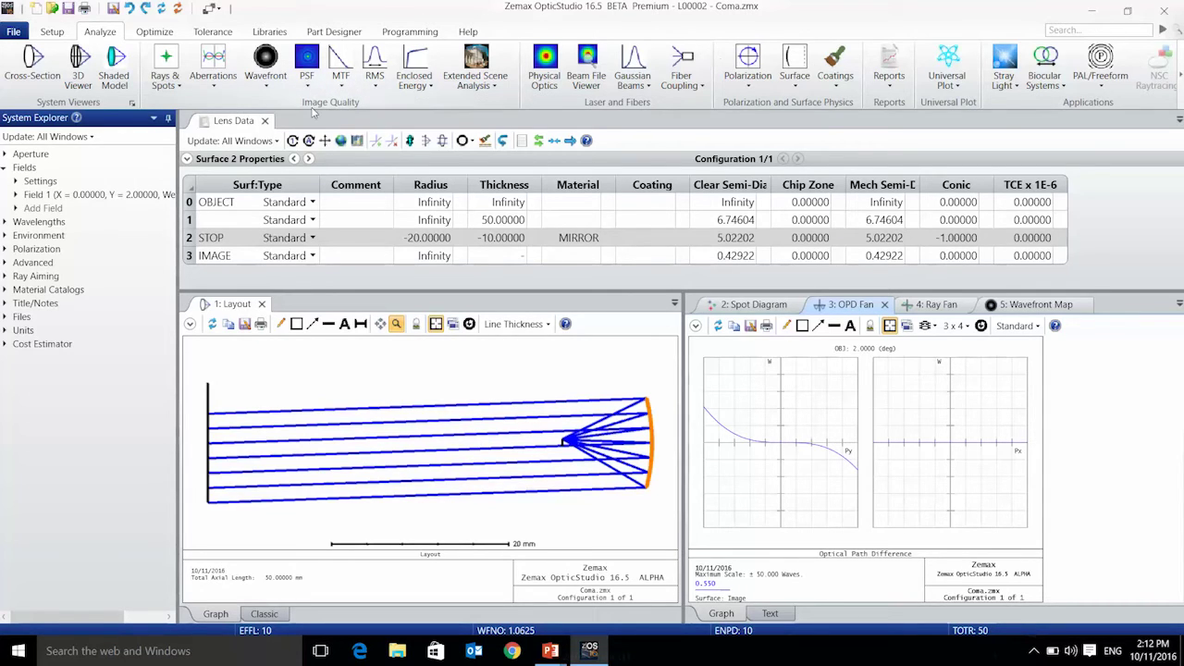
Close the Coma file without saving and restore Singlet-Spherical.zar from the Desktop Aberrations folder
left_click(52, 31)
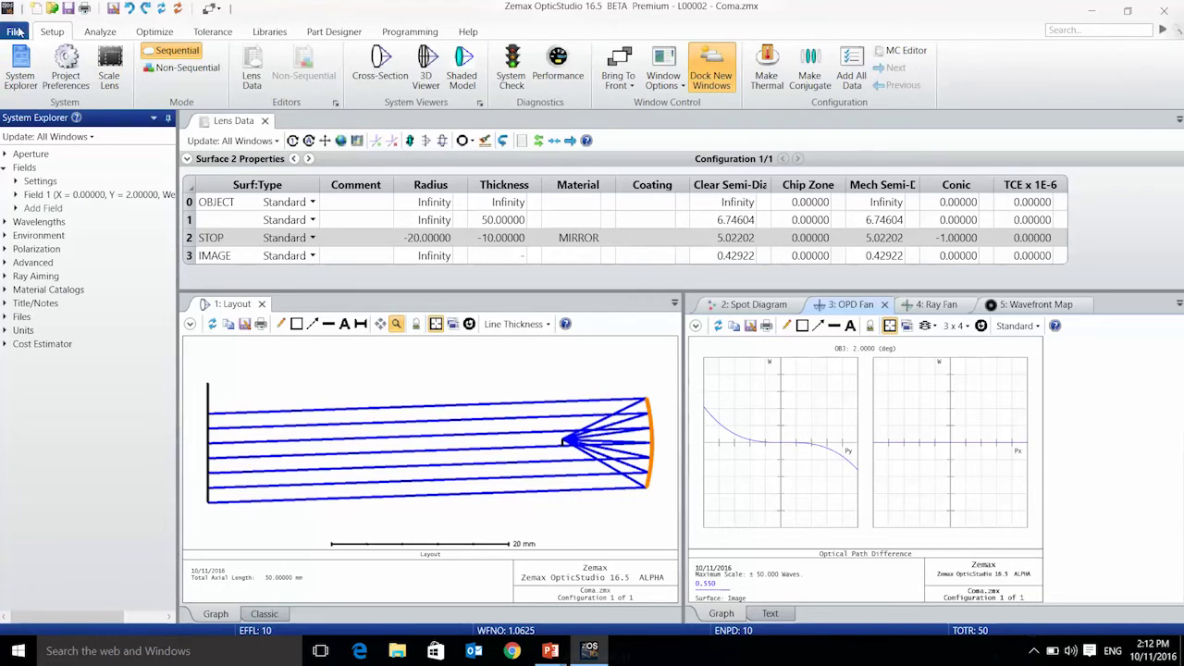
left_click(16, 32)
left_click(703, 67)
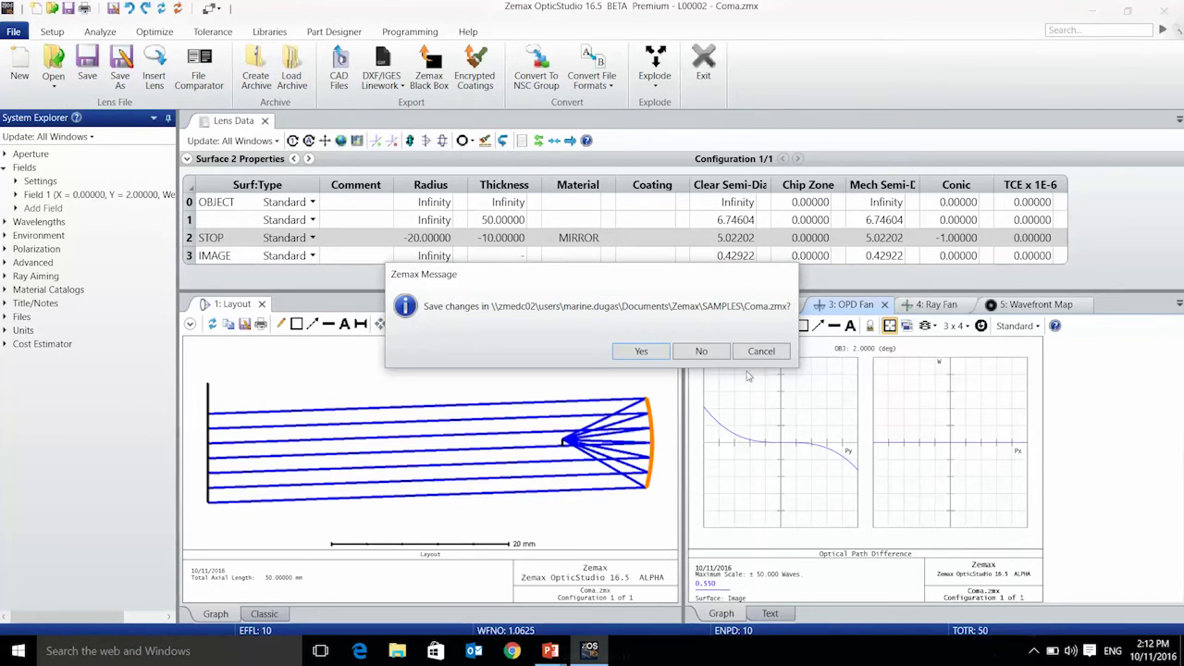
left_click(702, 351)
left_click(97, 239)
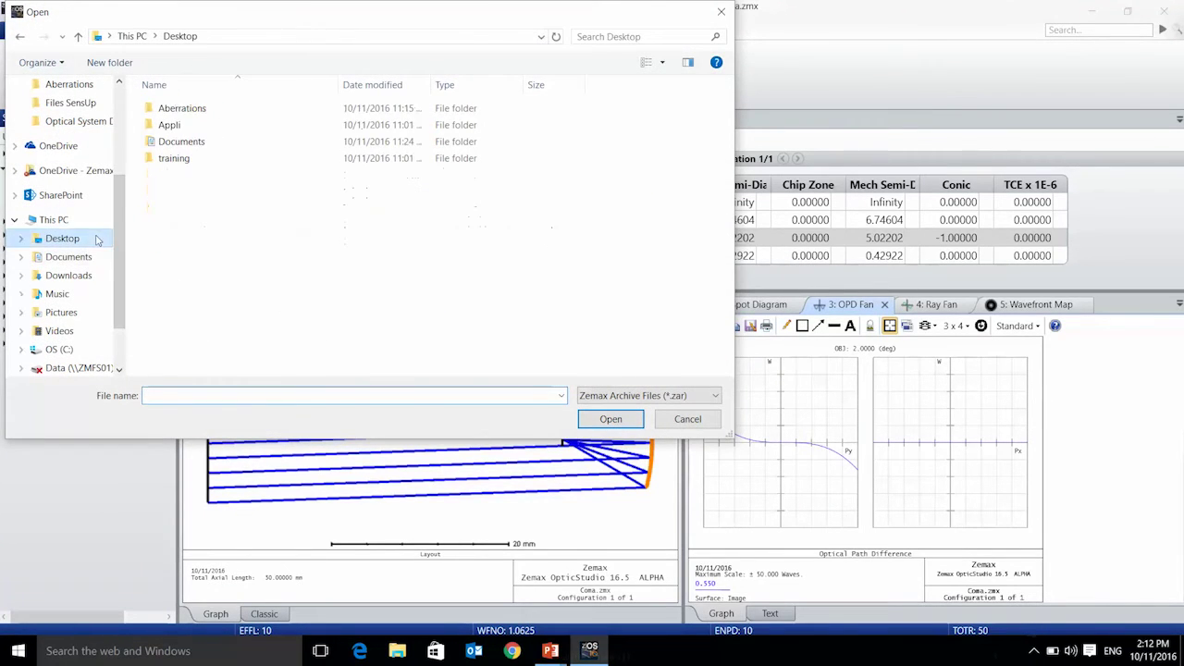
double_click(225, 109)
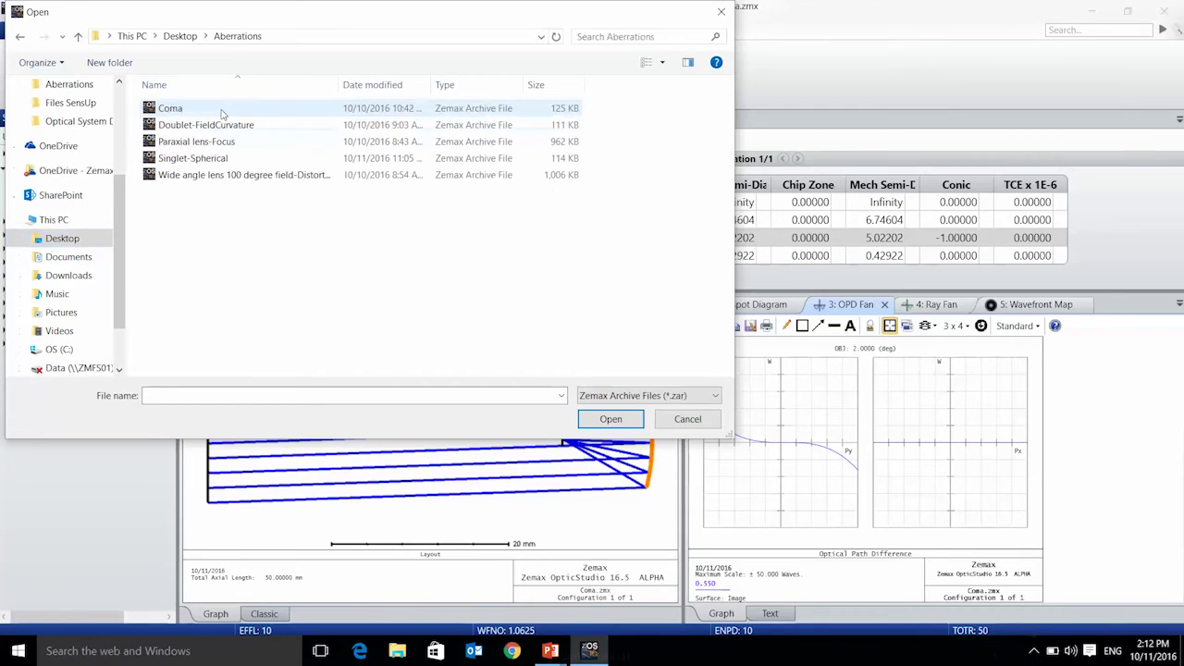
double_click(235, 158)
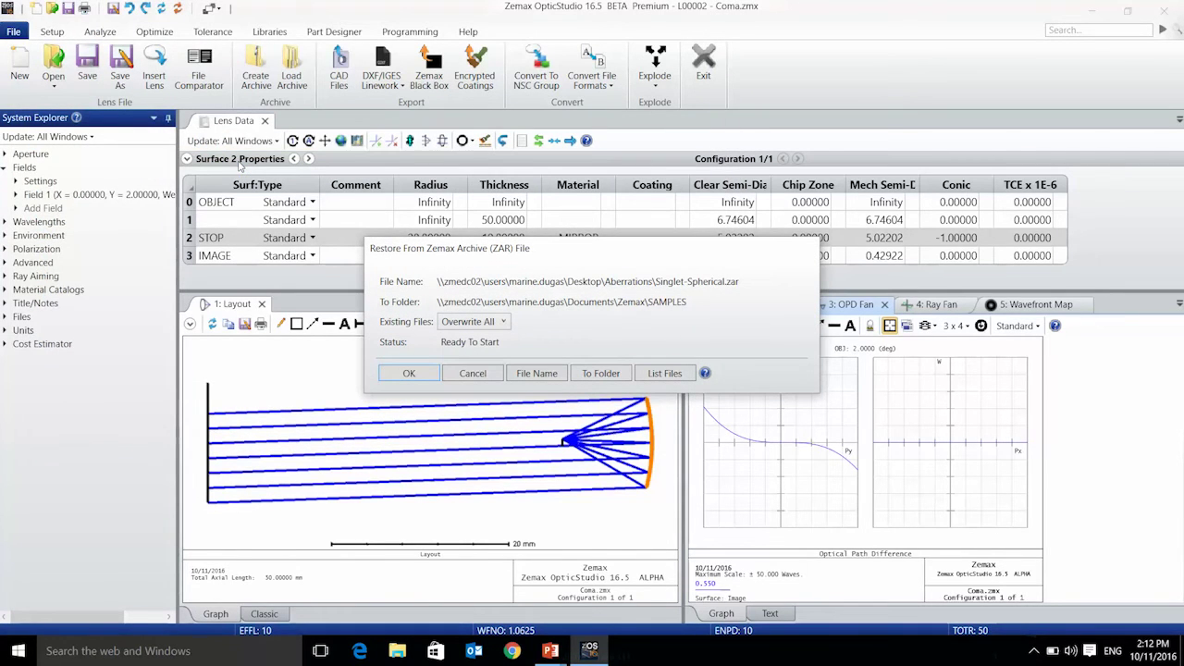
left_click(401, 373)
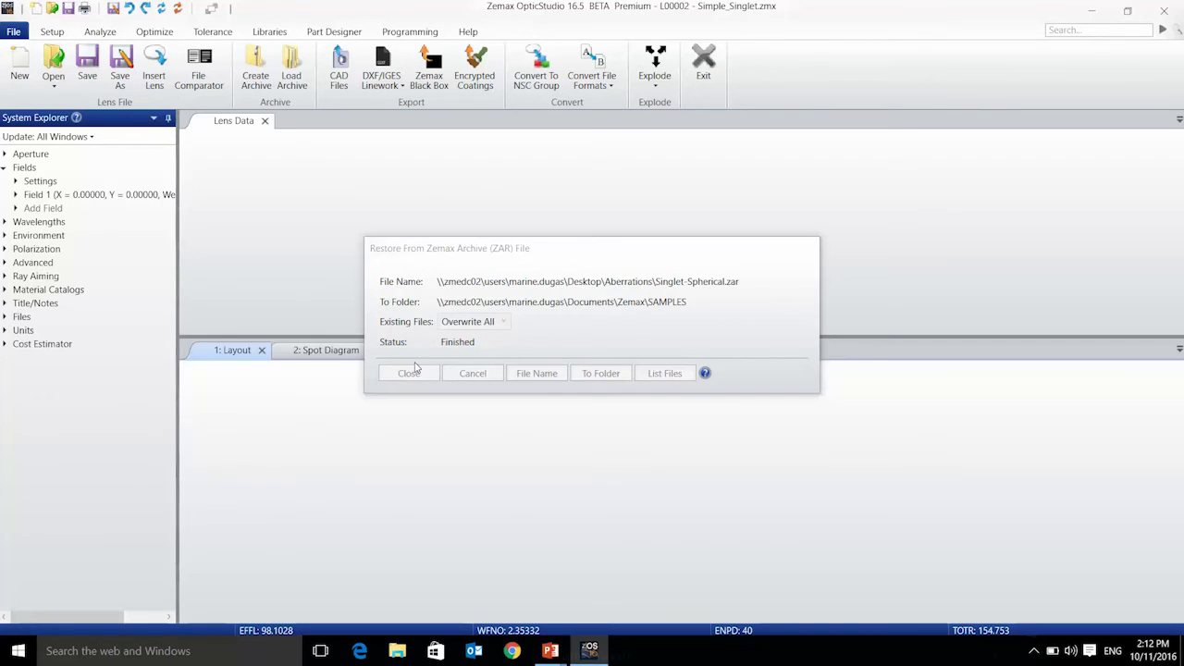
left_click(413, 371)
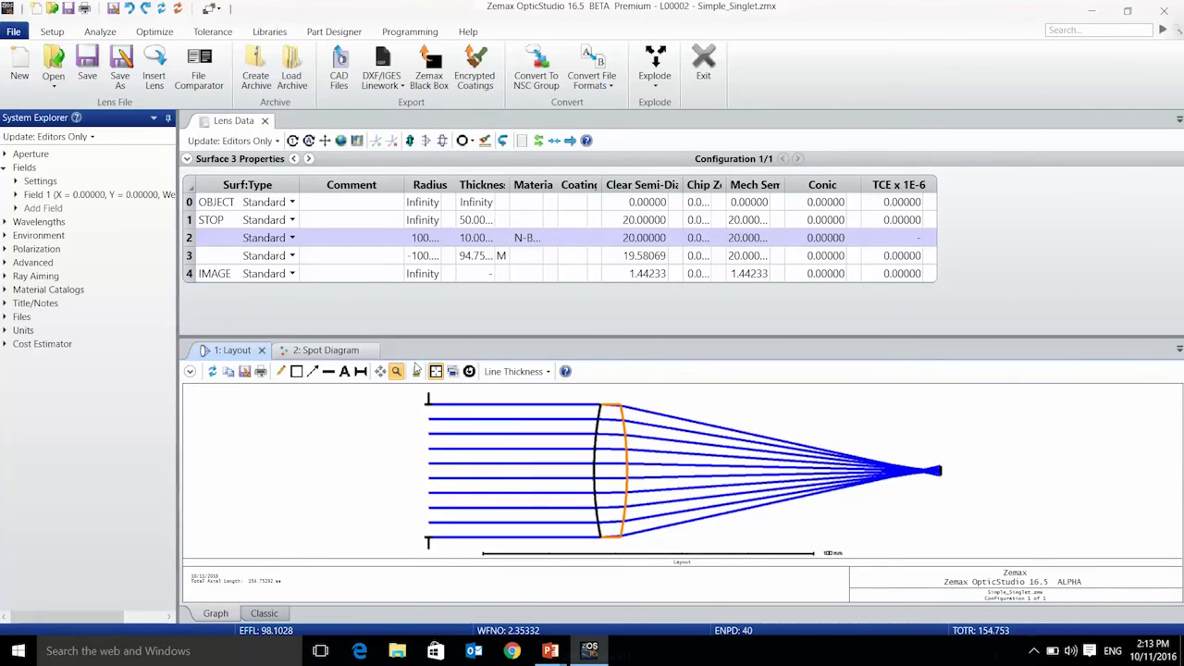
Zoom the singlet's layout in on its focus, enlarge the plot, and show its Spot Diagram
scroll(943, 476, "up", 5)
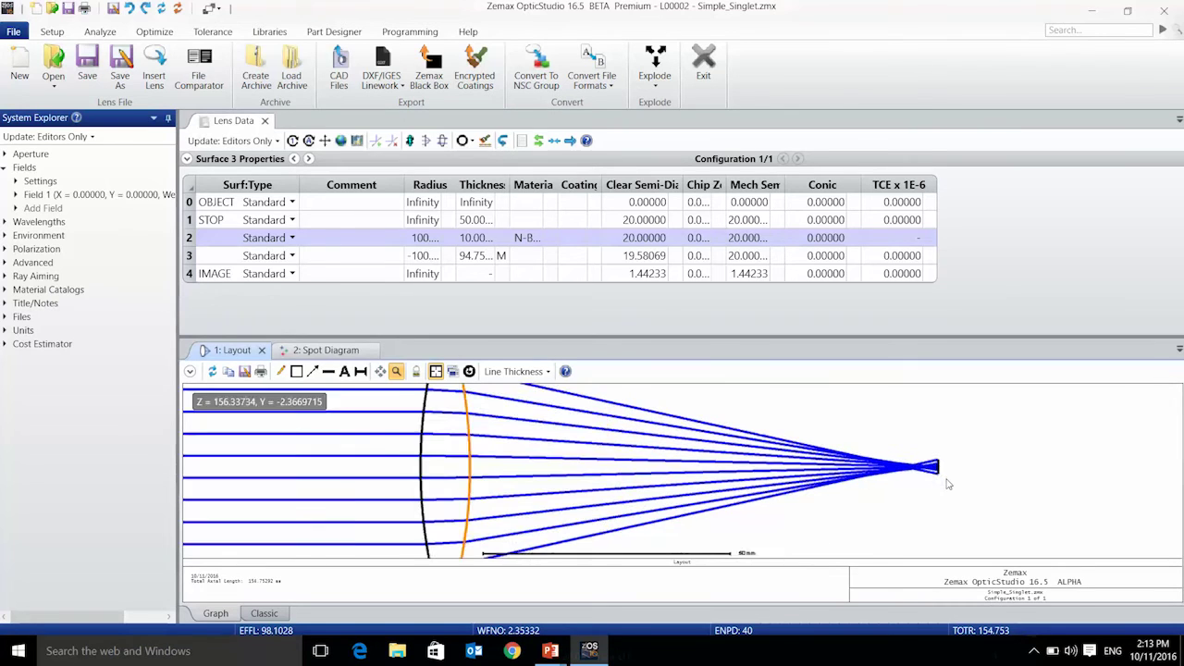
scroll(936, 474, "up", 3)
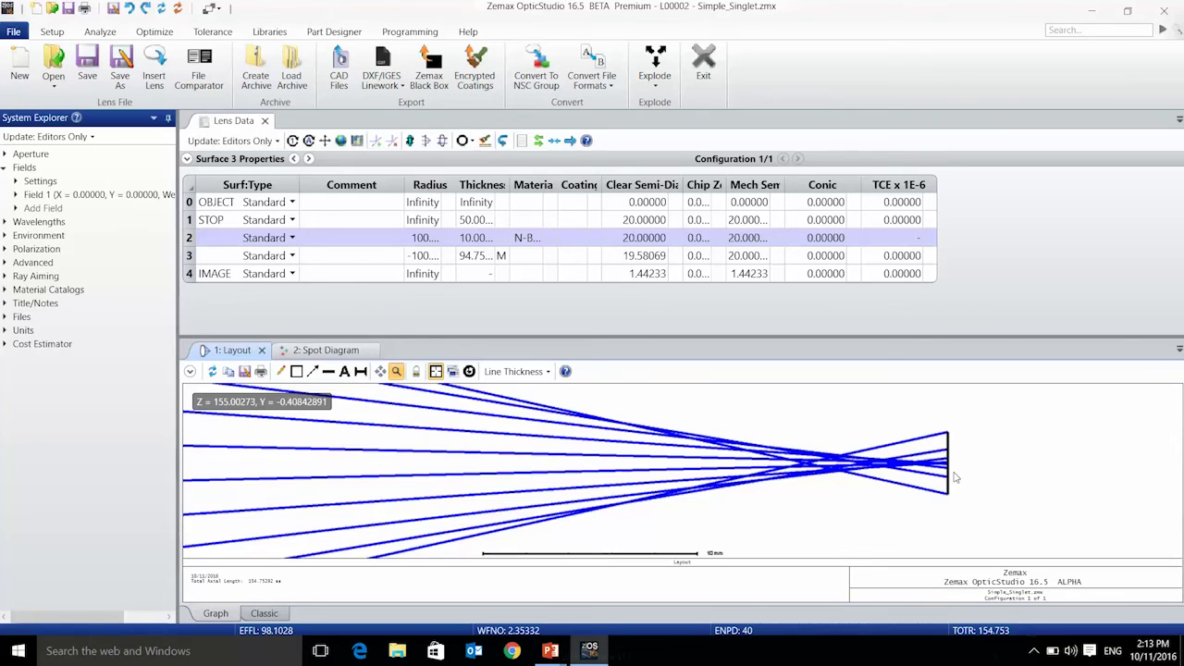
left_click_drag(676, 335, 669, 306)
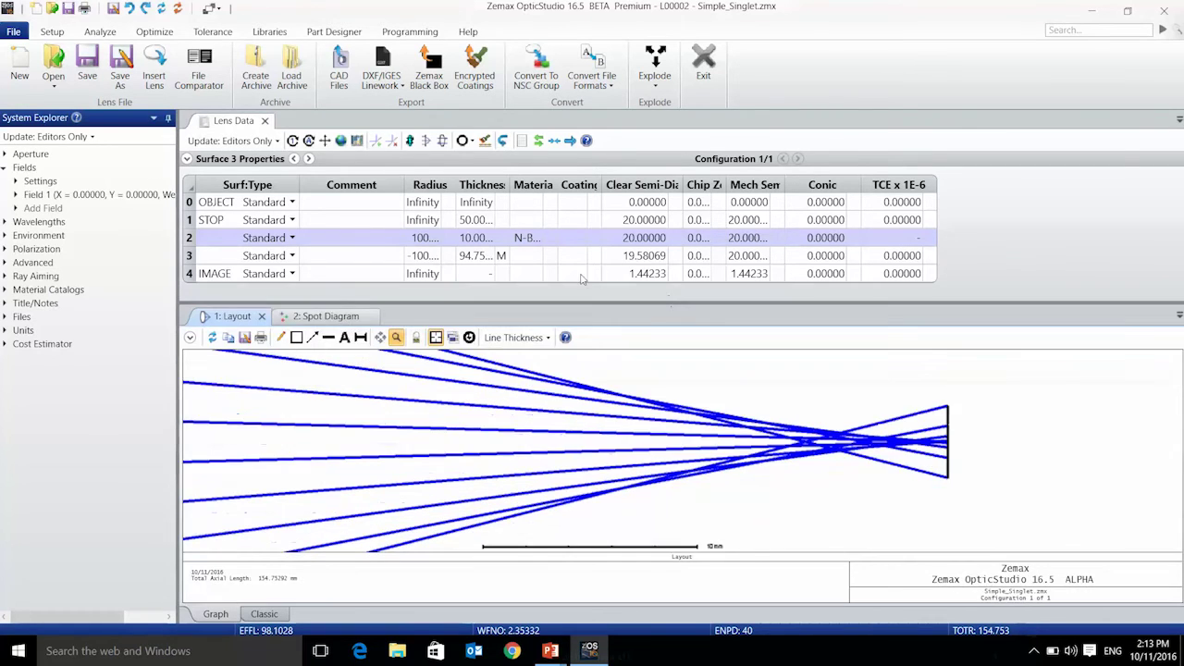
left_click(327, 316)
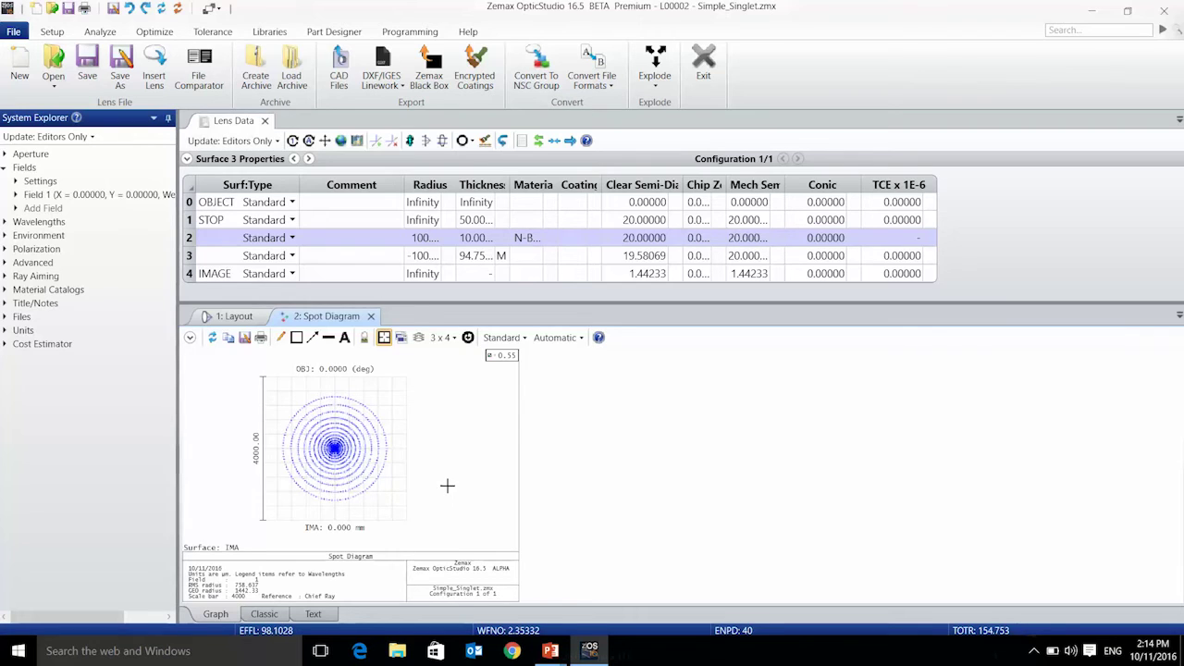
Switch to the Analyze ribbon with the singlet's spherical-aberration spot rings displayed
left_click(100, 31)
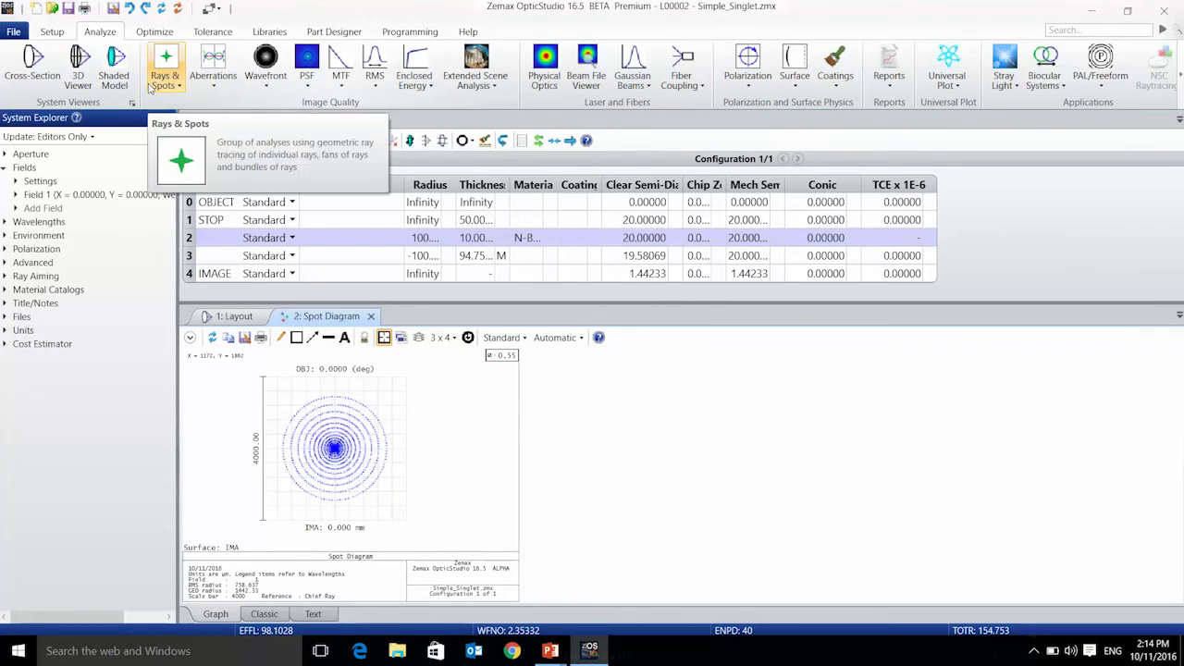
Add an Optical Path (OPD Fan) analysis for the singlet from the Aberrations list
left_click(213, 67)
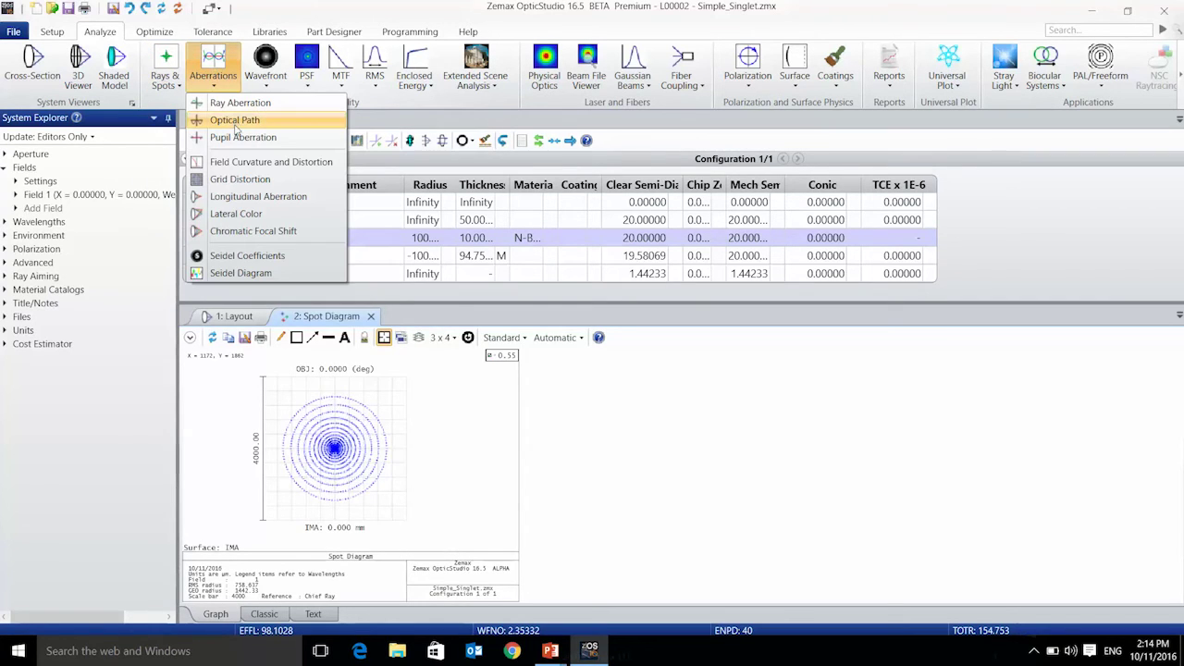
left_click(235, 124)
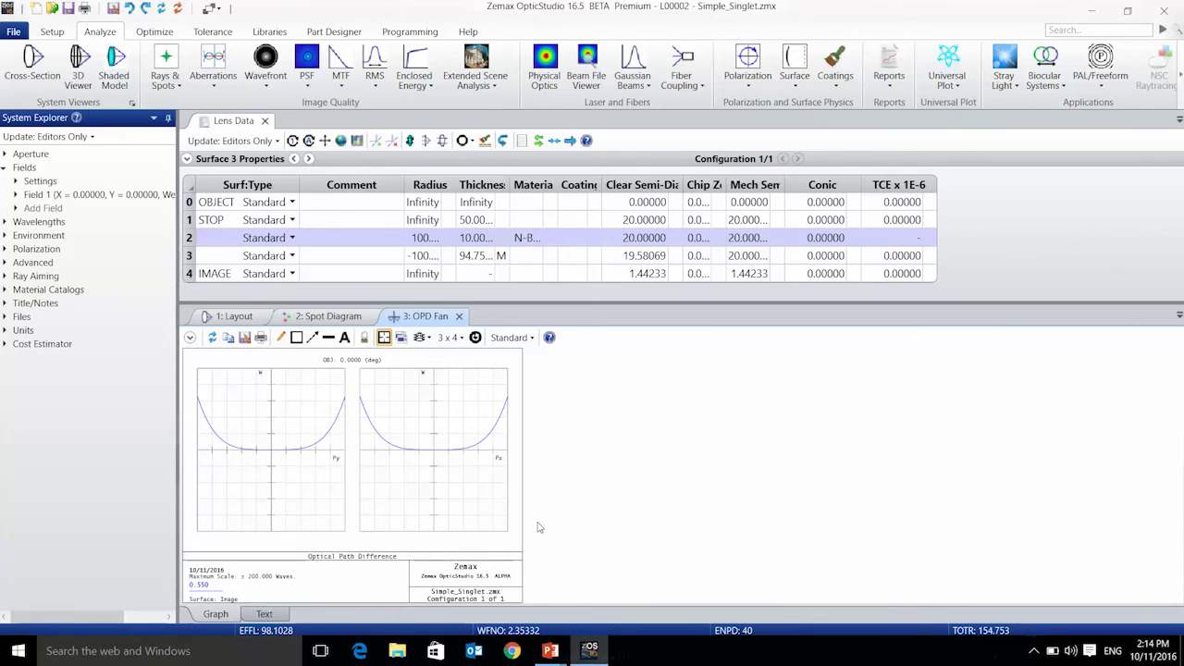
Add a Transverse Ray Fan for the singlet and dock it to the right of the OPD Fan
left_click(165, 74)
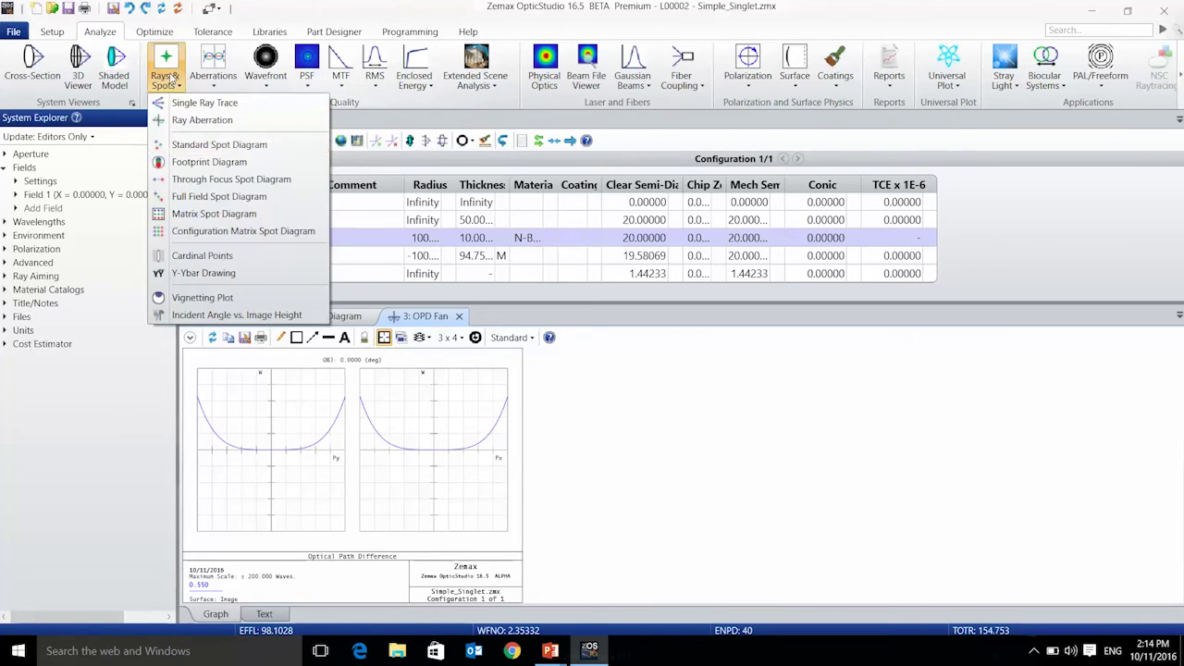
left_click(202, 120)
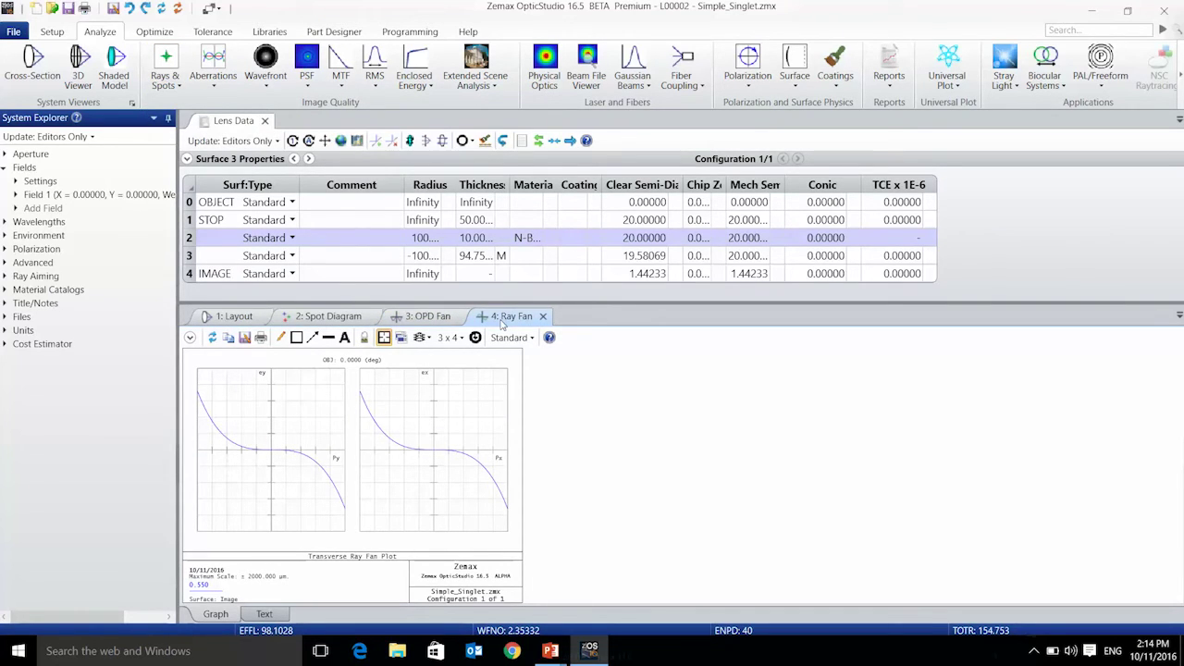
mouse_move(200, 391)
left_click_drag(523, 317, 703, 463)
left_click(416, 347)
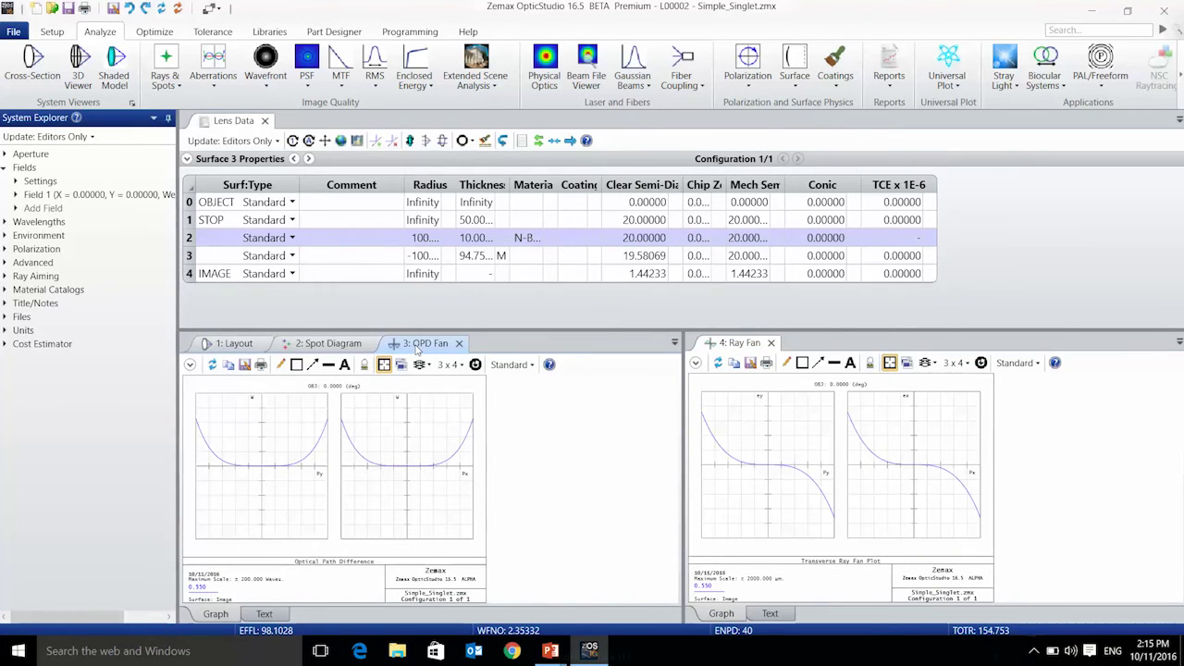